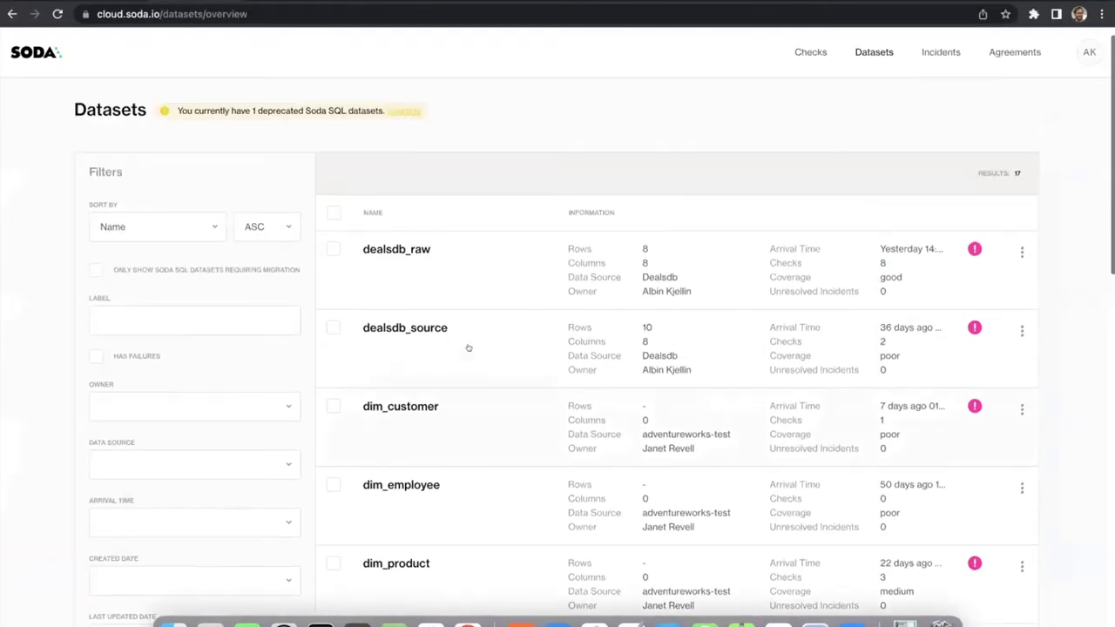
- Examine the datasets overview, its row, check and coverage information, and the available filters from label to origin
scroll(581, 216, "down", 1)
scroll(580, 216, "down", 5)
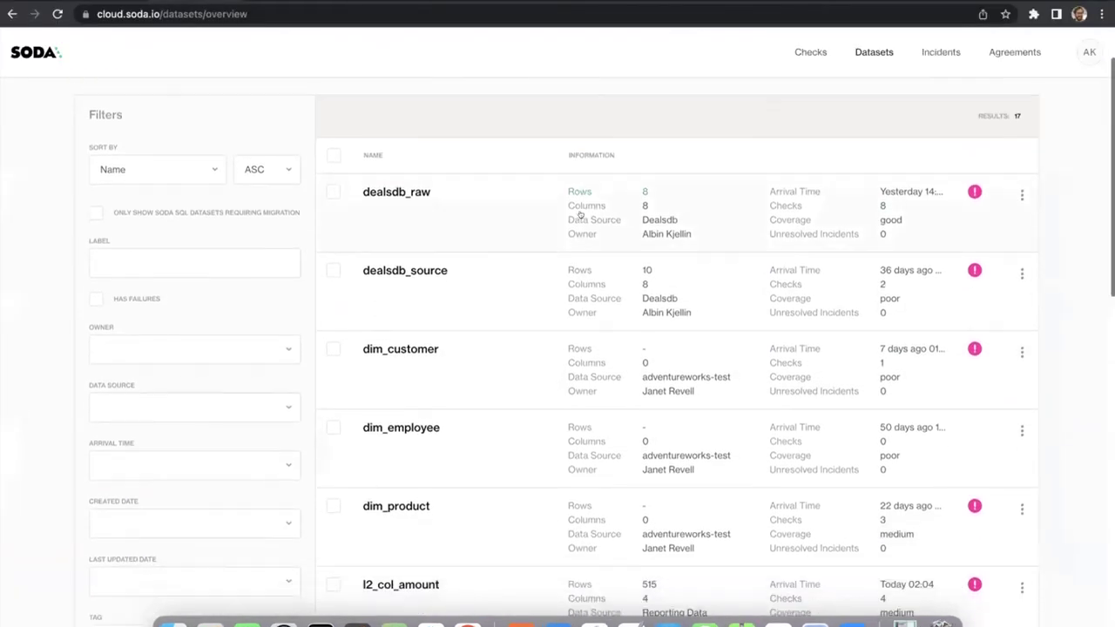
scroll(580, 216, "down", 2)
scroll(580, 216, "up", 6)
scroll(580, 216, "down", 4)
scroll(400, 201, "up", 5)
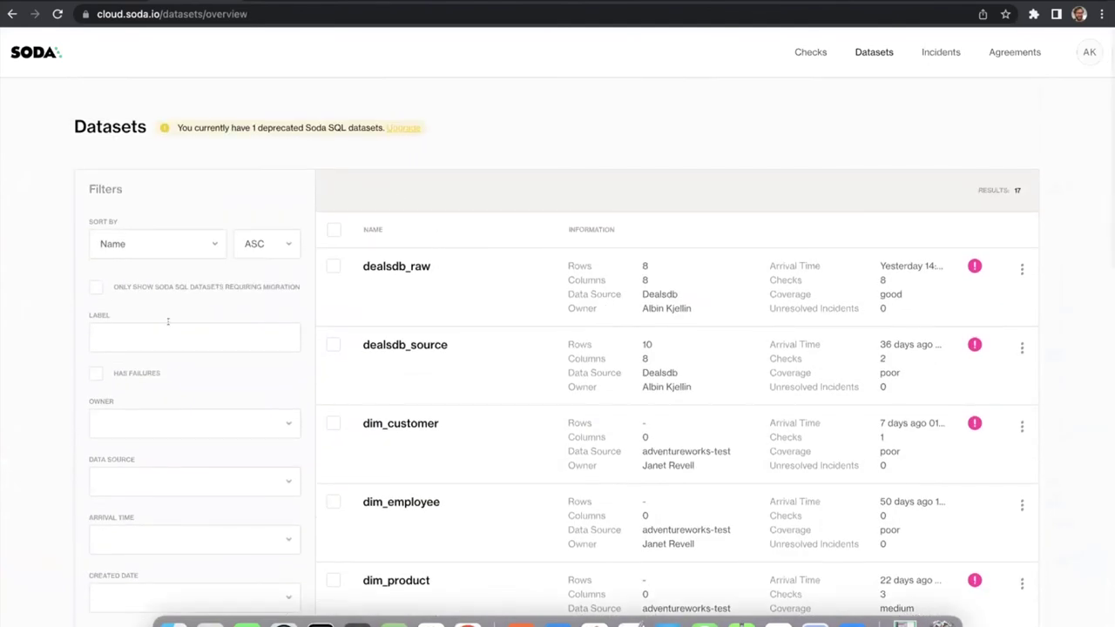
scroll(172, 304, "down", 1)
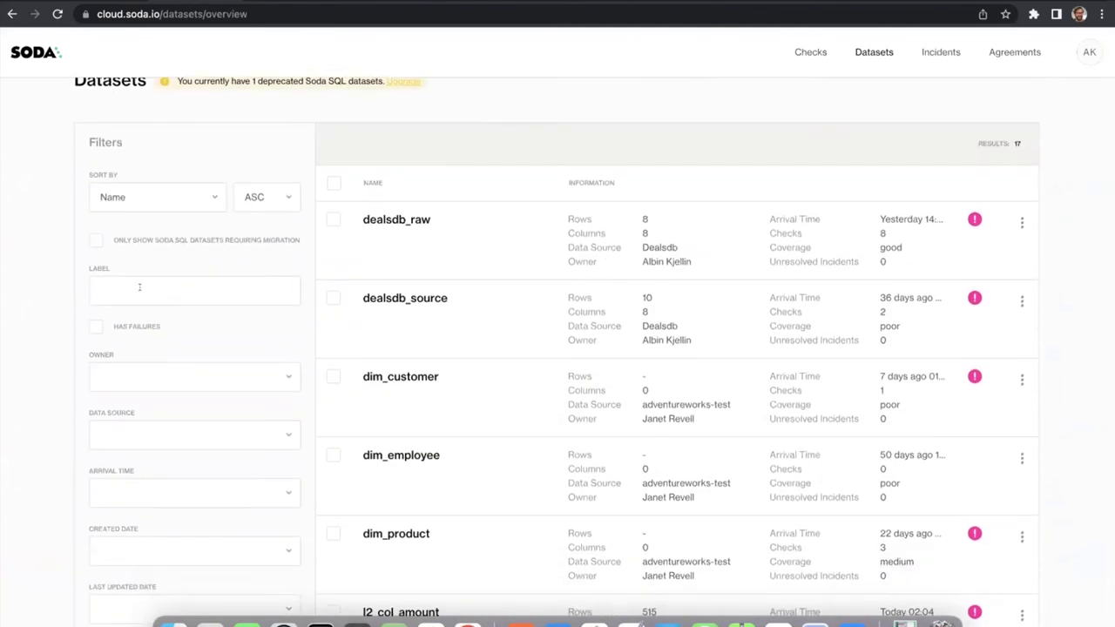
scroll(174, 231, "down", 1)
scroll(171, 230, "down", 1)
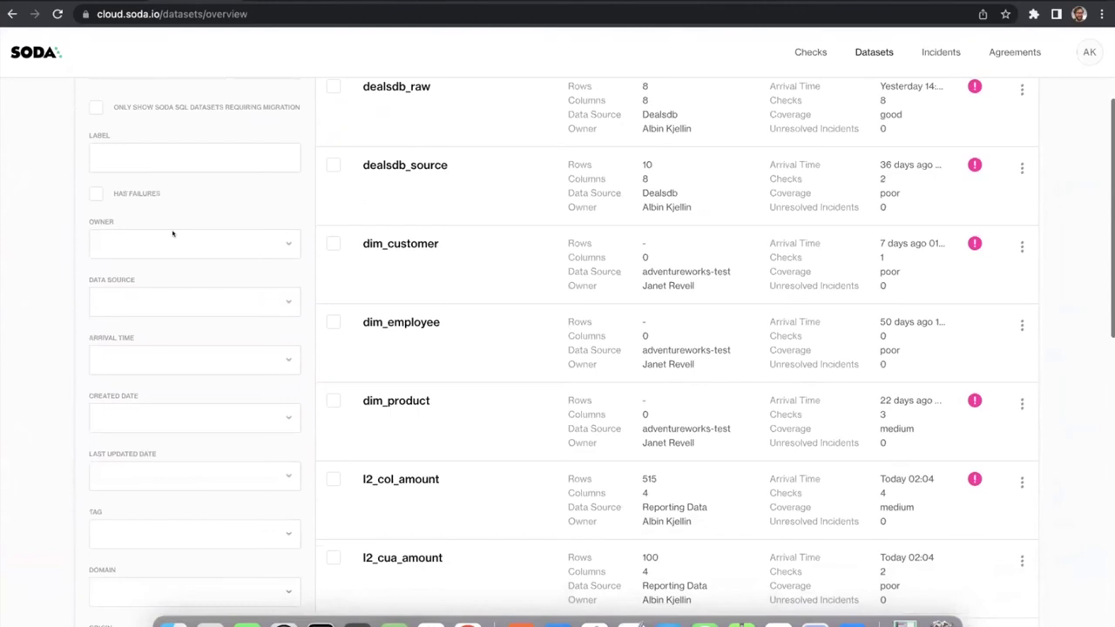
left_click(194, 241)
left_click(185, 291)
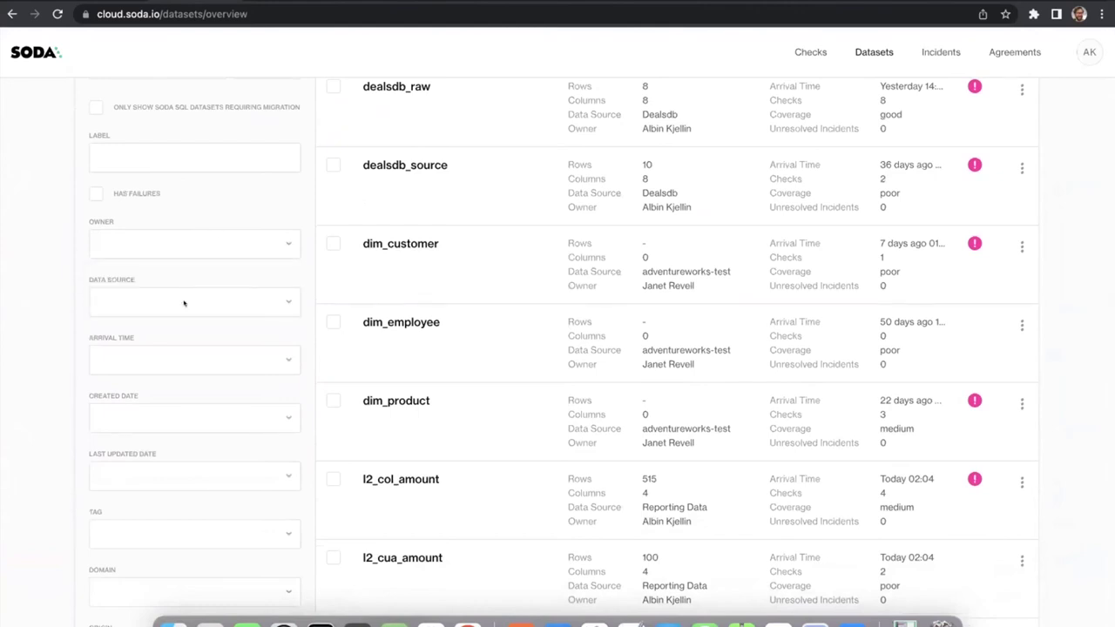
scroll(206, 231, "down", 2)
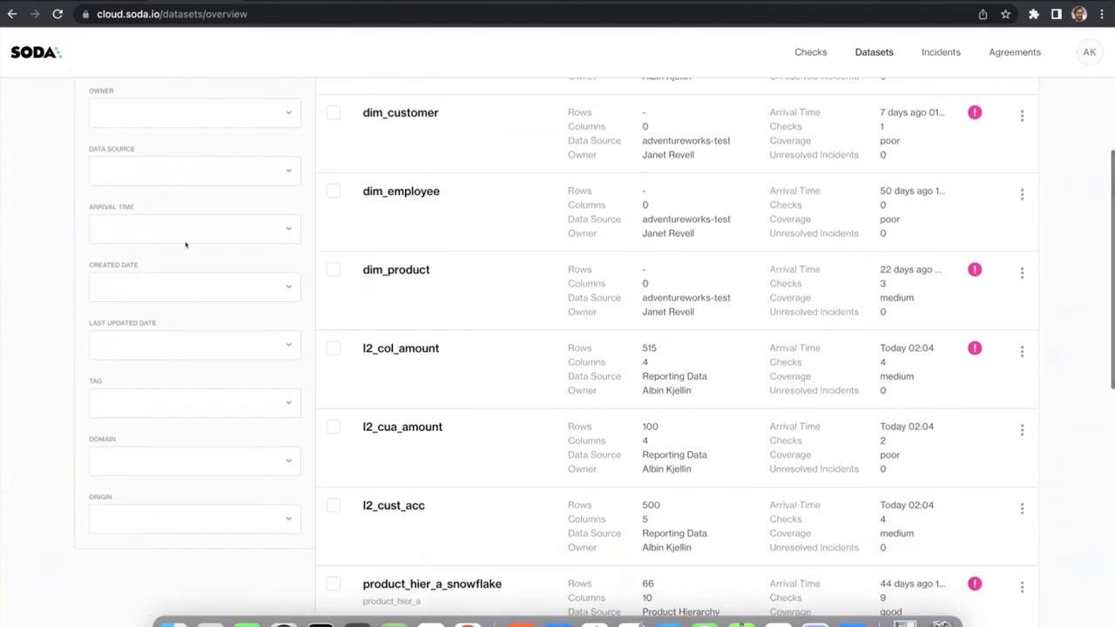
scroll(122, 453, "down", 1)
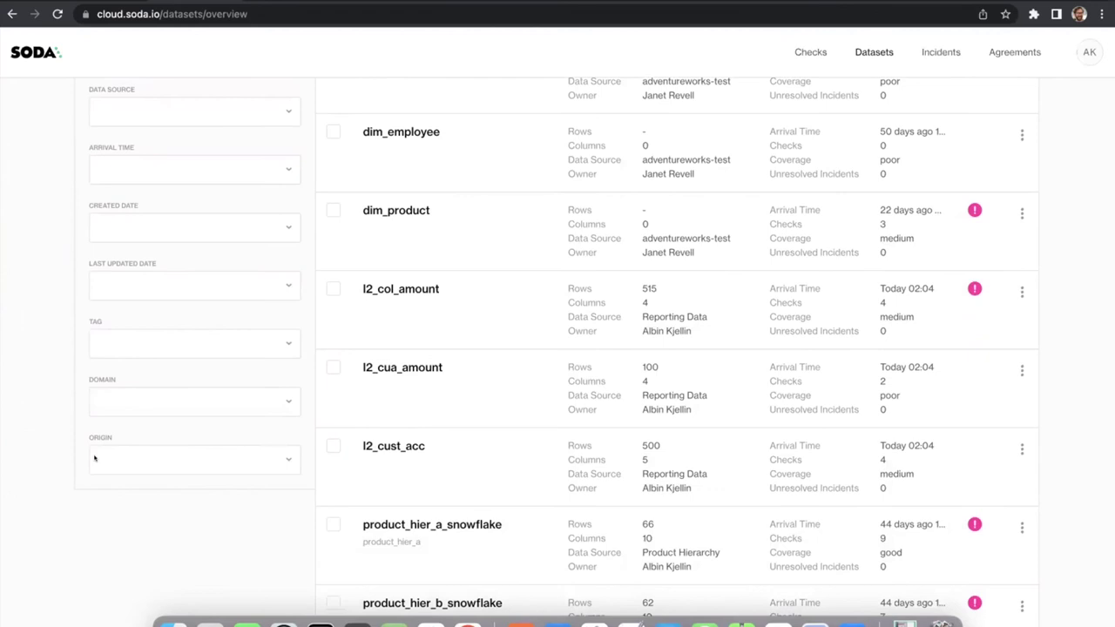
- Open the retail_orders dataset that is not marked as Soda SQL from the datasets list
scroll(444, 483, "down", 6)
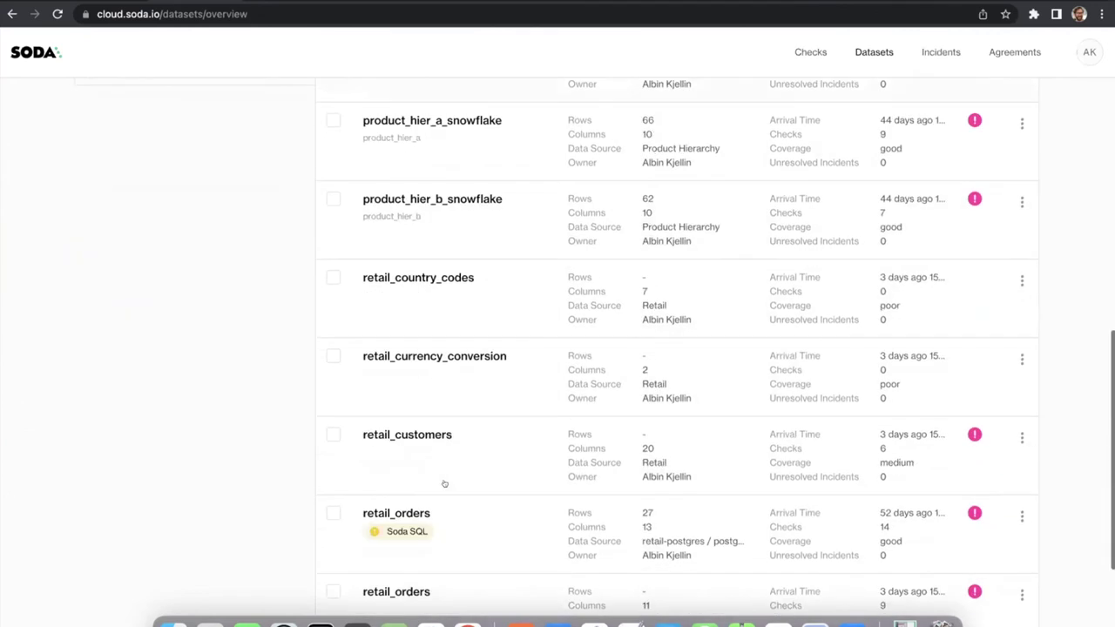
scroll(444, 484, "down", 3)
left_click(418, 416)
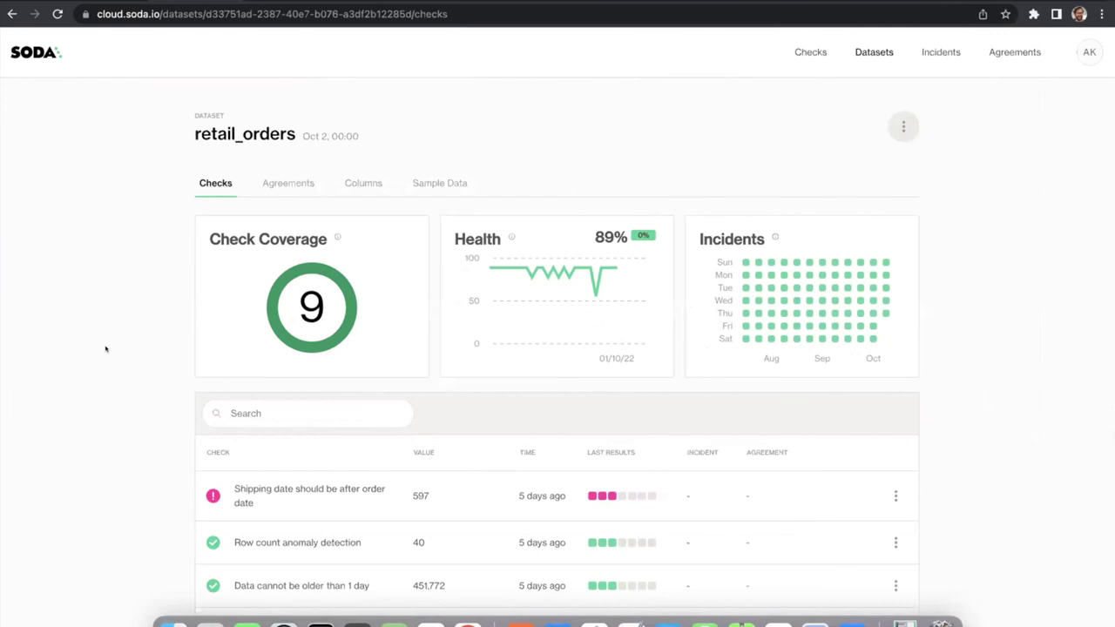
- Examine the dataset's check coverage statistics, health history, incidents calendar and list of checks with their last results
scroll(93, 316, "down", 1)
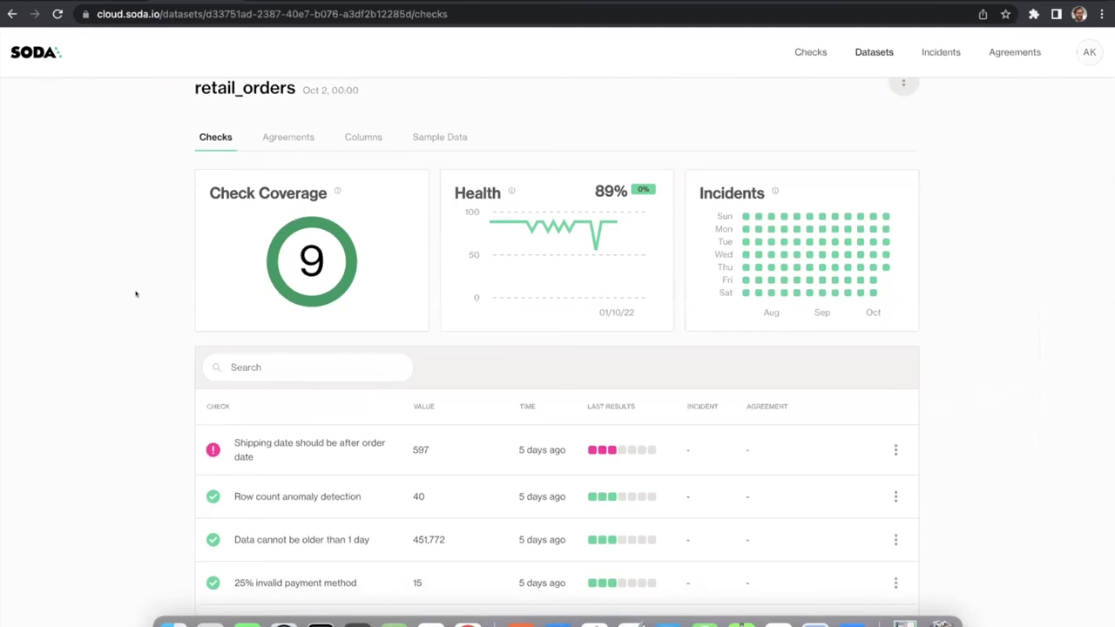
mouse_move(309, 267)
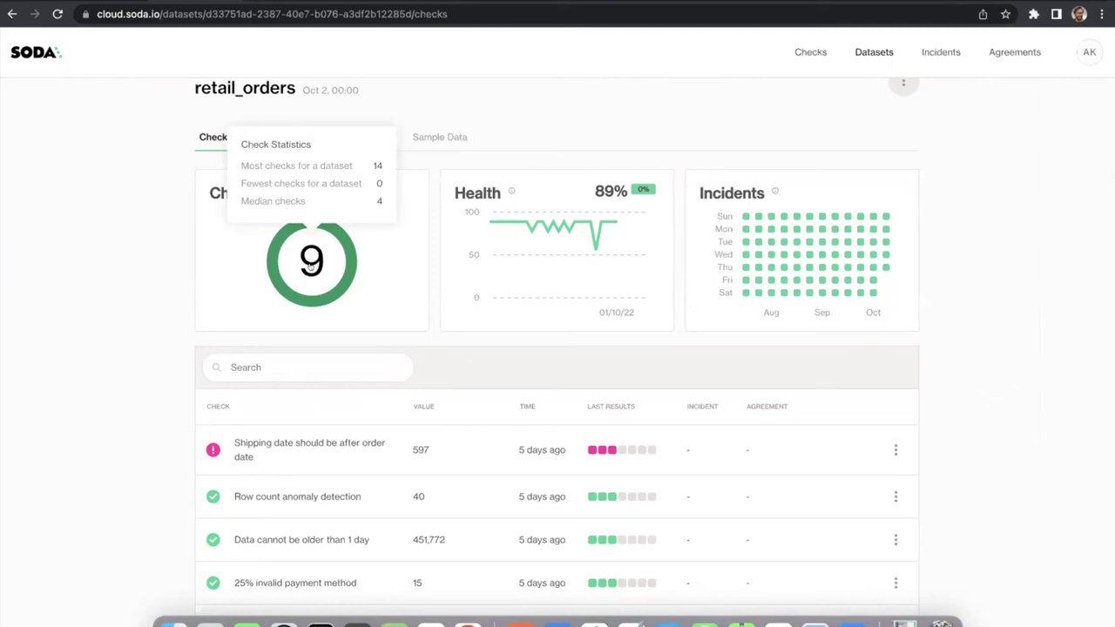
mouse_move(542, 225)
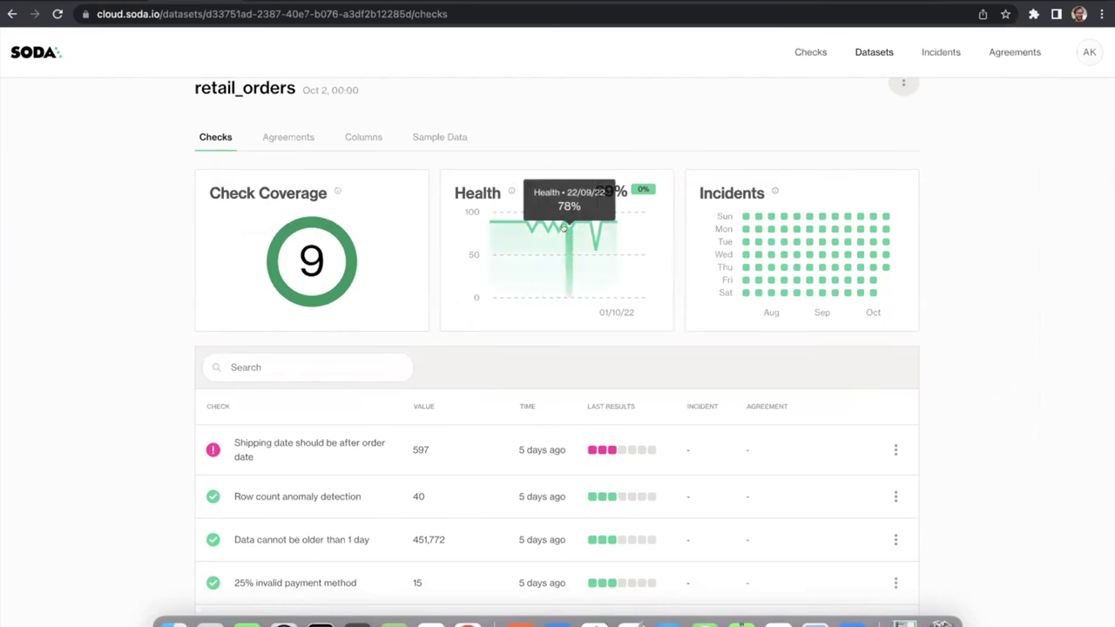
scroll(558, 423, "down", 5)
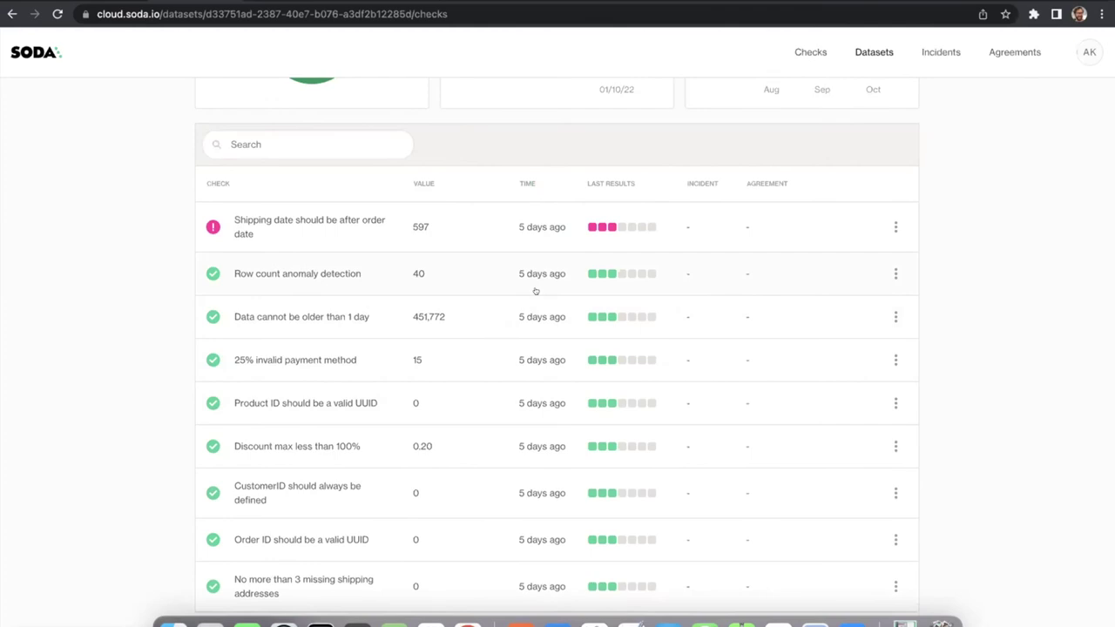
scroll(536, 291, "up", 4)
scroll(471, 308, "down", 3)
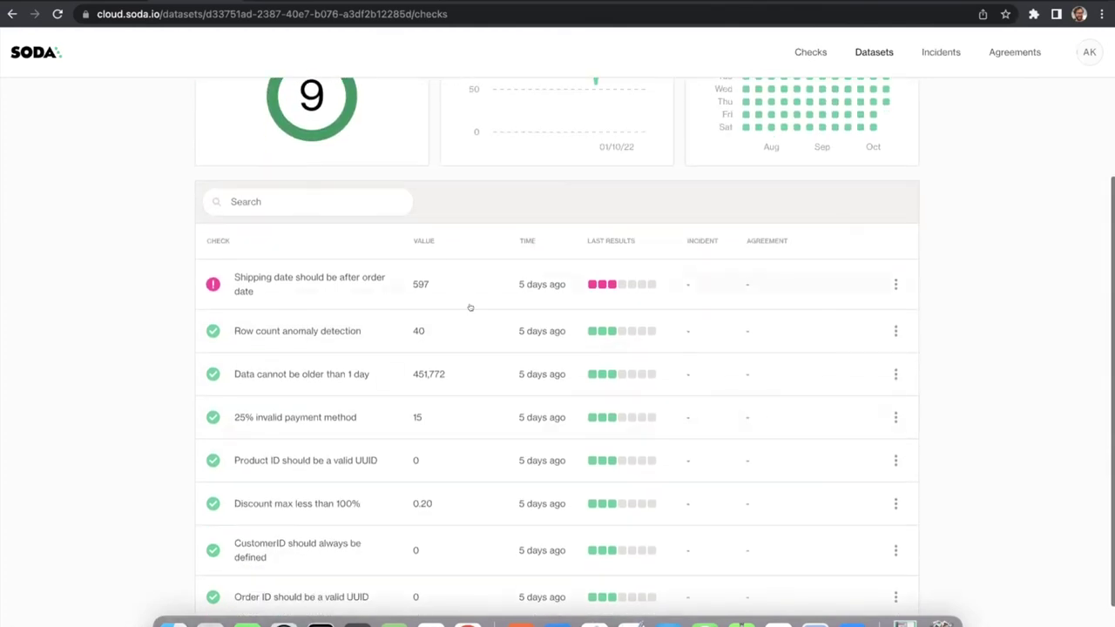
scroll(470, 307, "up", 5)
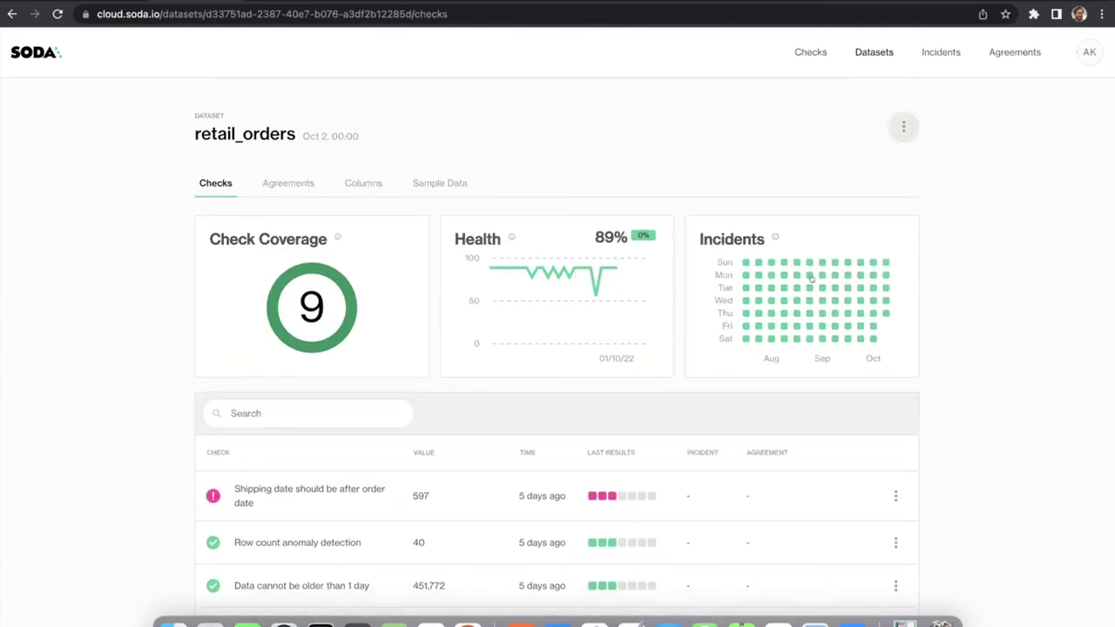
scroll(1019, 429, "down", 6)
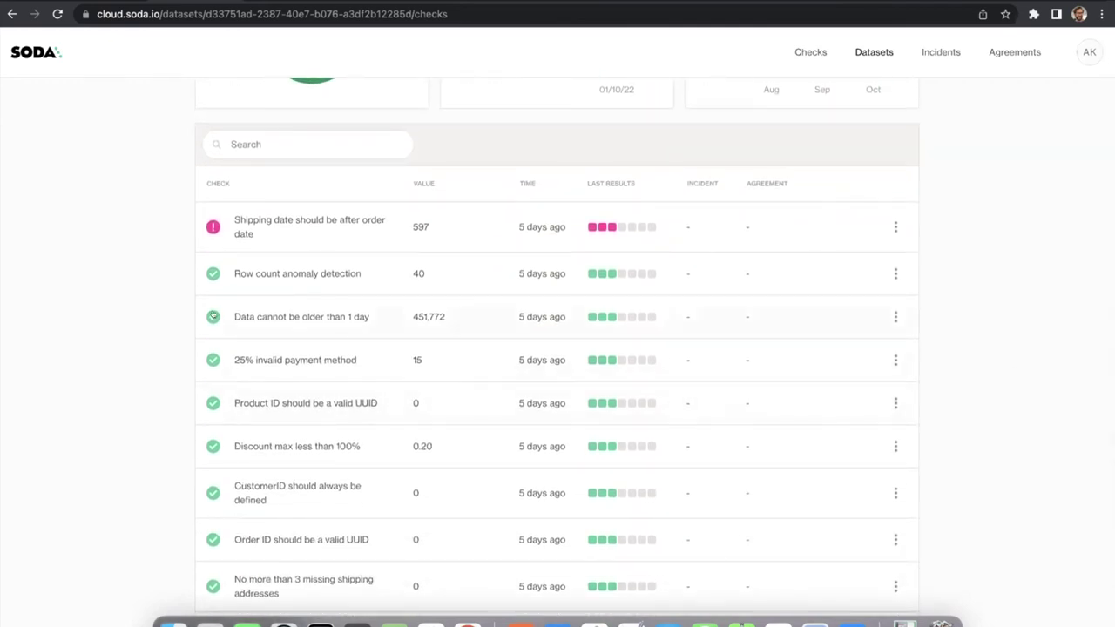
- Open the Row count anomaly detection check, review the feedback given on its 850 peak, and save it
left_click(287, 279)
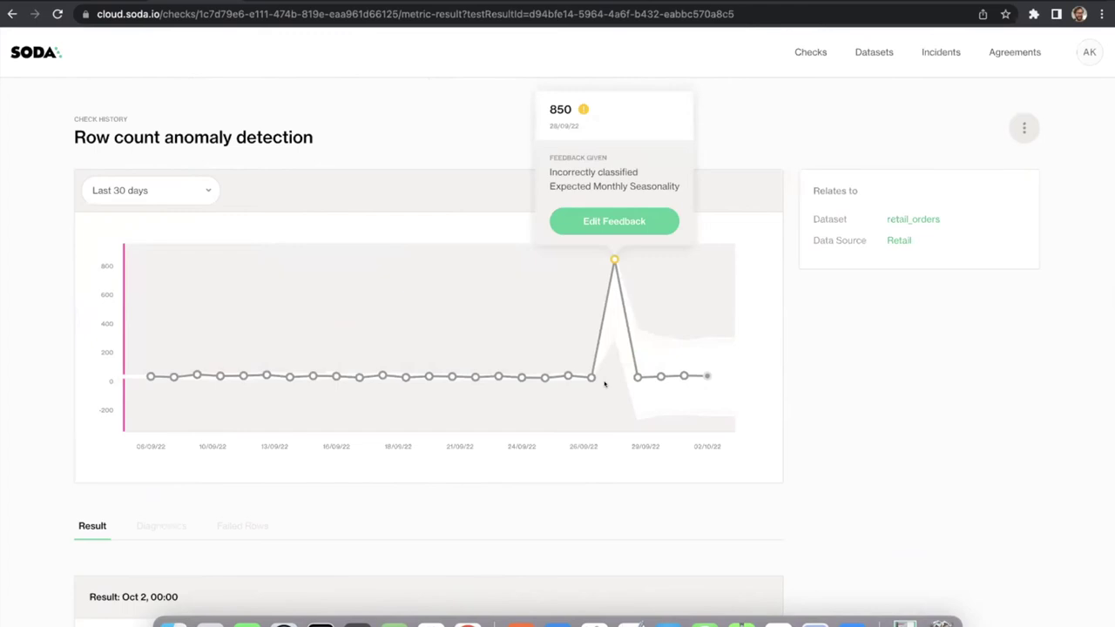
mouse_move(589, 389)
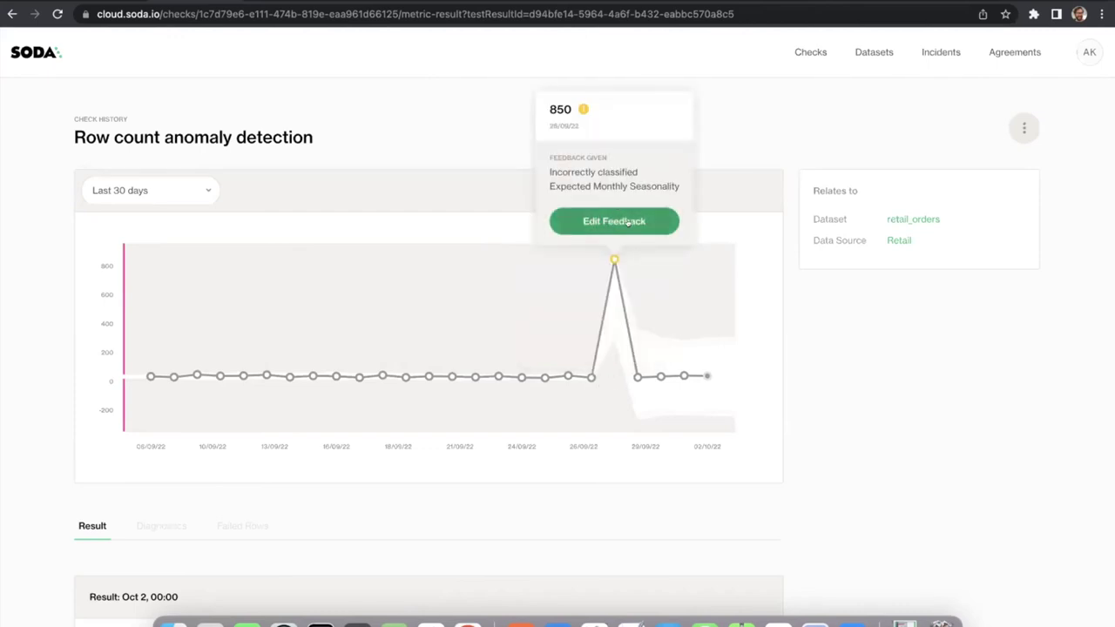
left_click(627, 221)
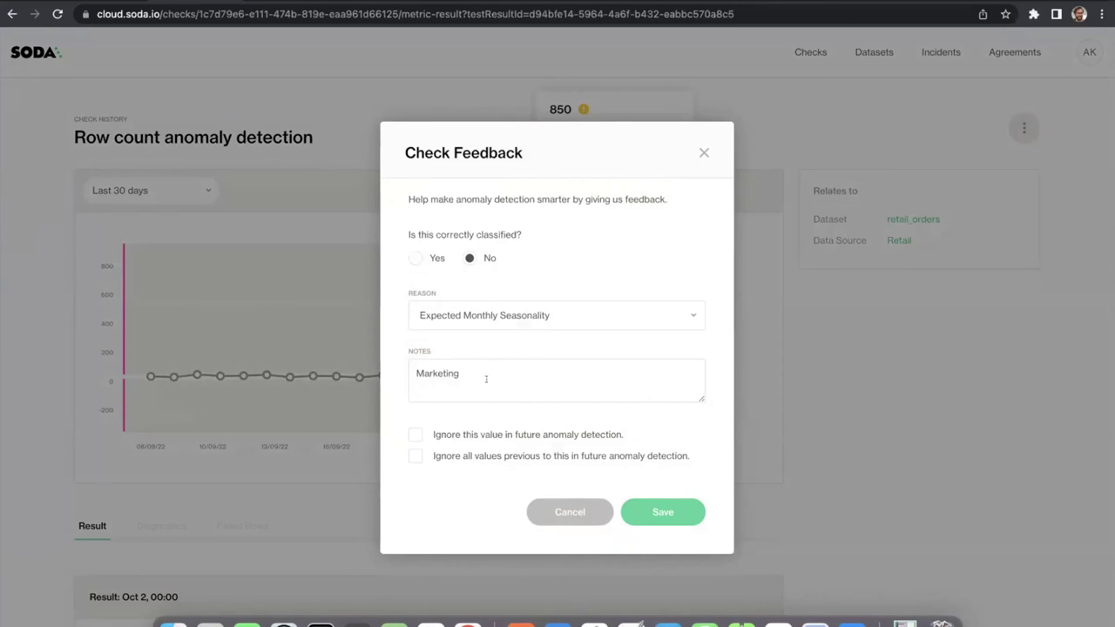
left_click(663, 512)
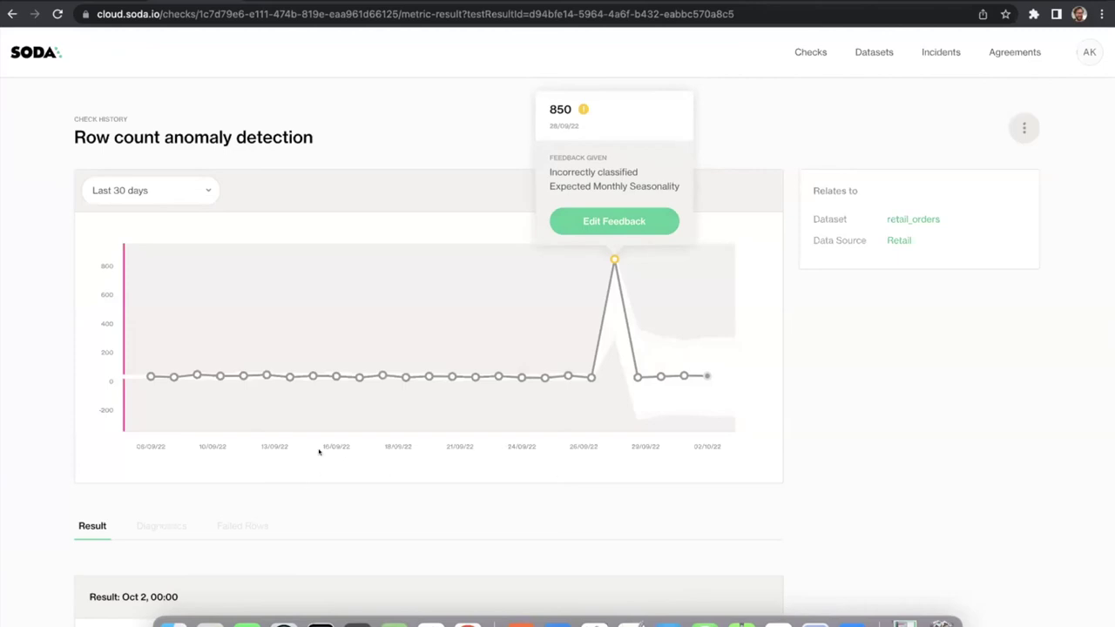
- Return to the retail_orders dataset's checks overview
left_click(12, 14)
scroll(80, 414, "down", 1)
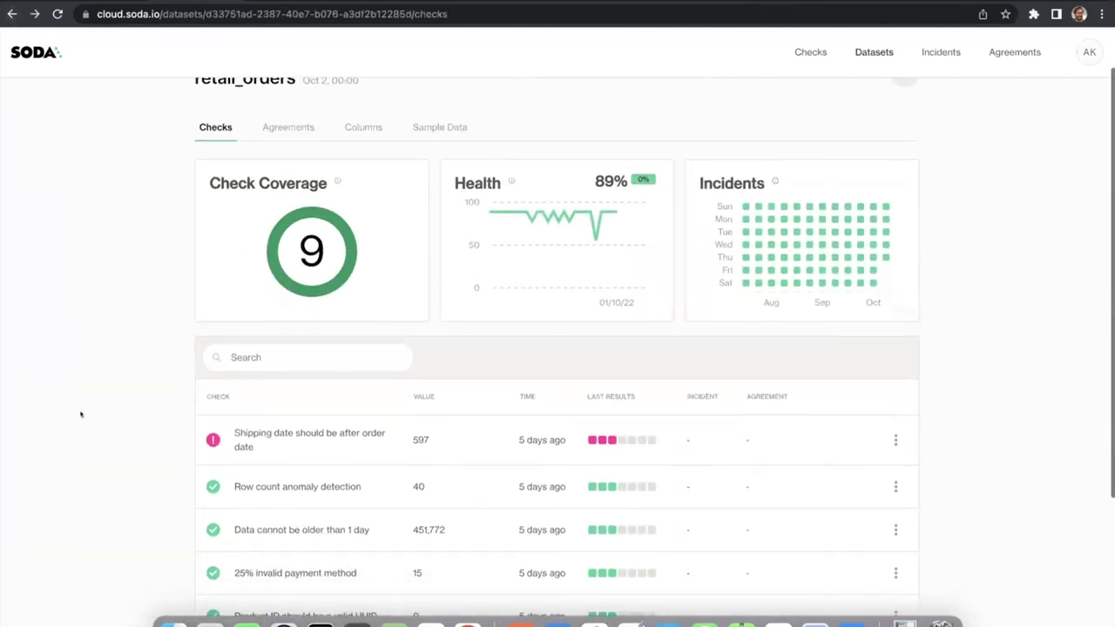
scroll(80, 414, "up", 1)
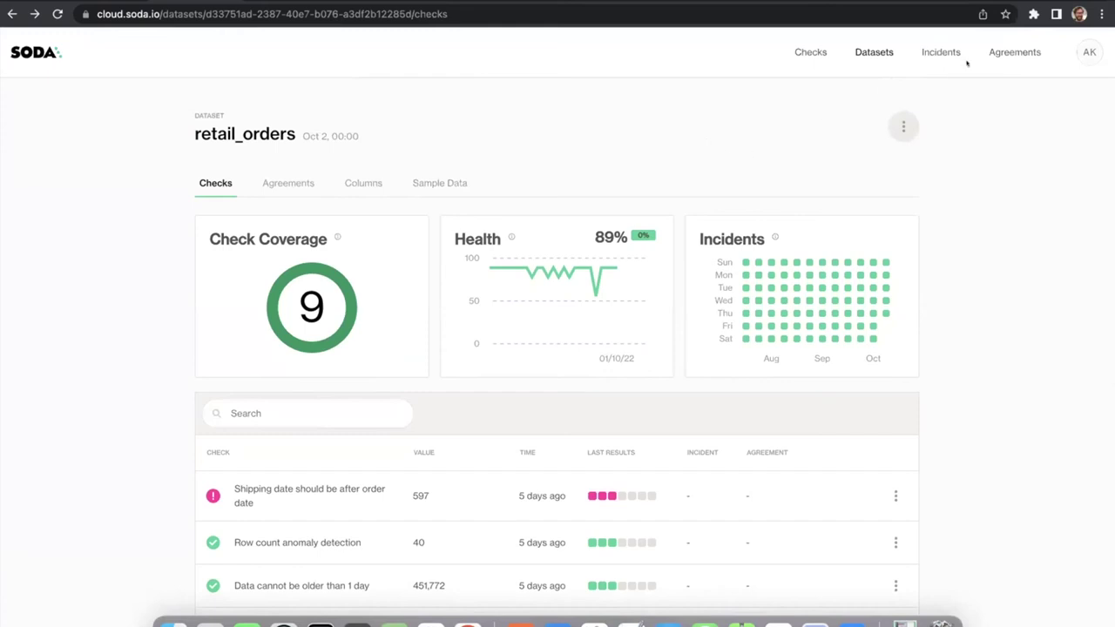
- Create a new agreement labelled "Consumer agreement" on the Retail data source and proceed to writing its checks
left_click(1005, 53)
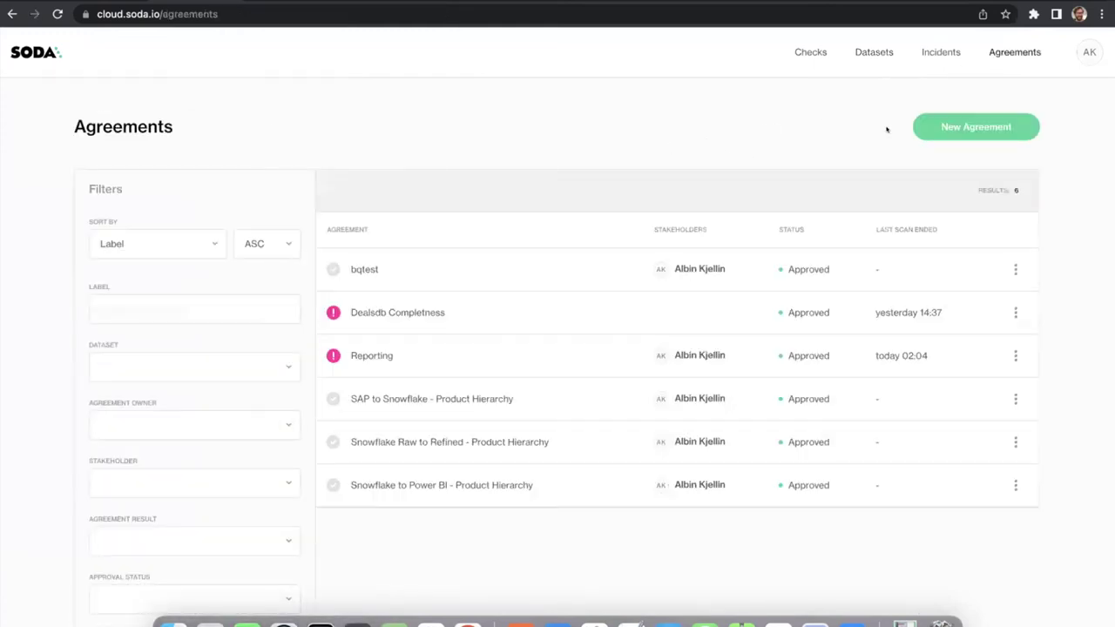
left_click(962, 131)
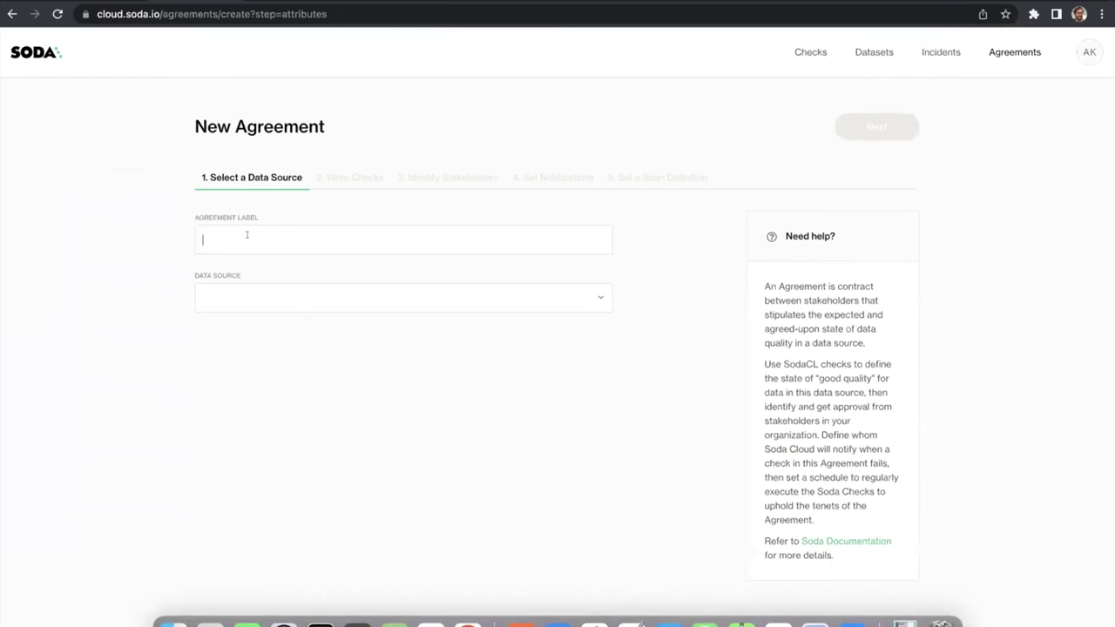
type("Cons")
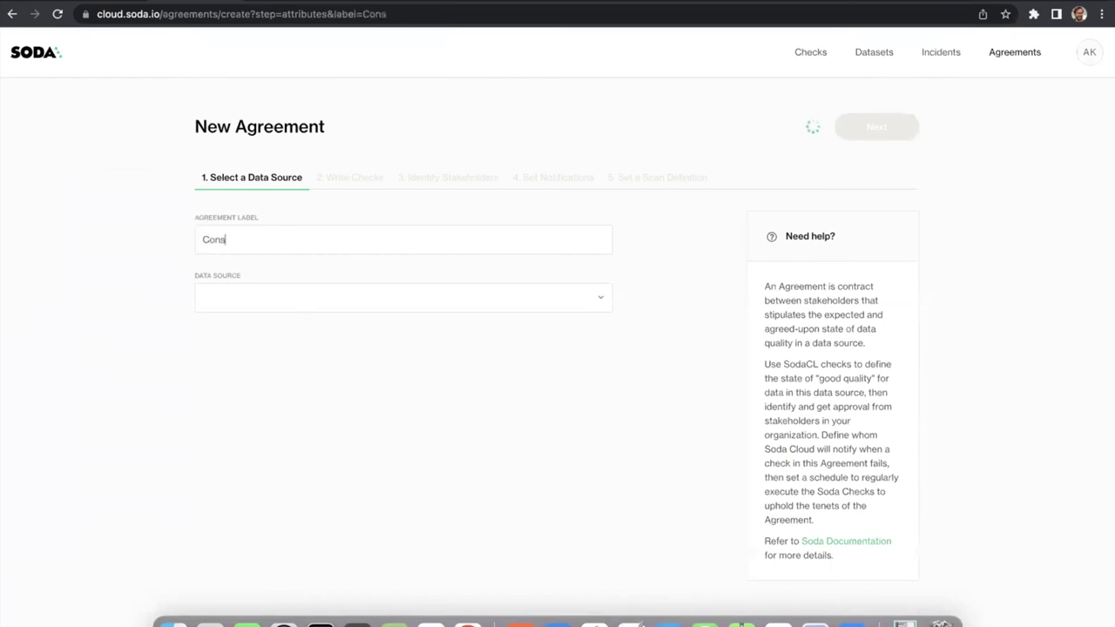
type("umer agreement")
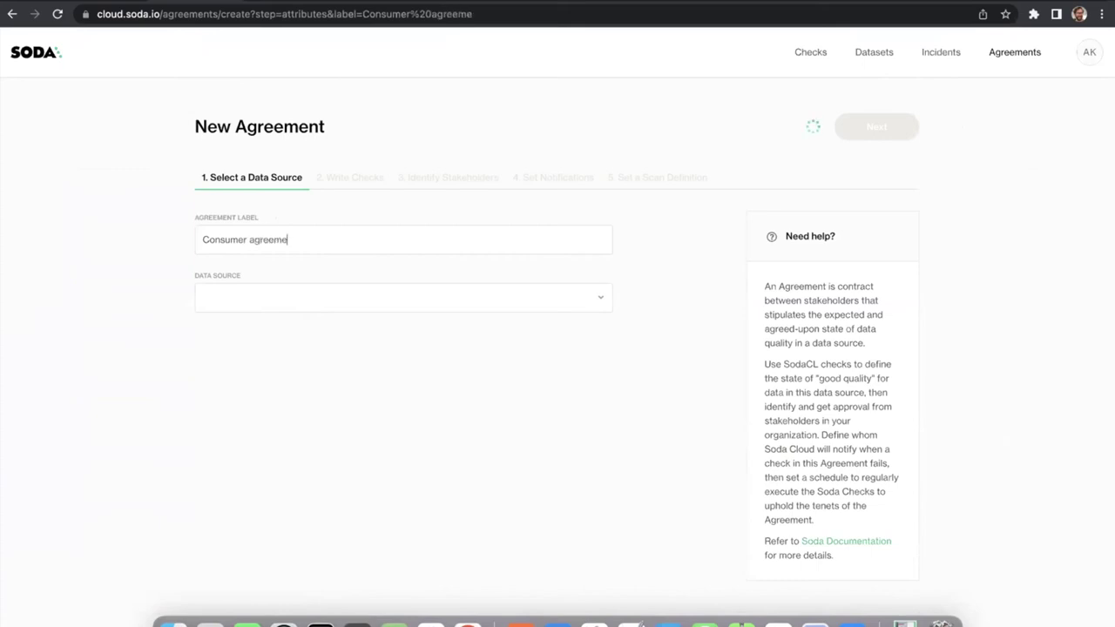
left_click(354, 288)
scroll(264, 488, "down", 2)
left_click(246, 516)
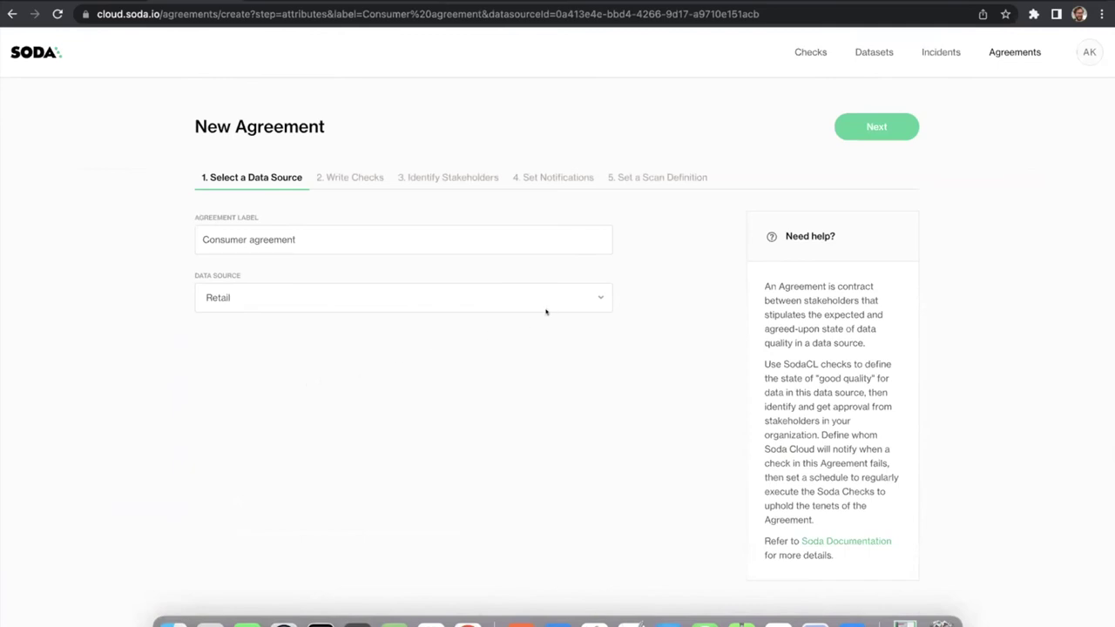
left_click(867, 128)
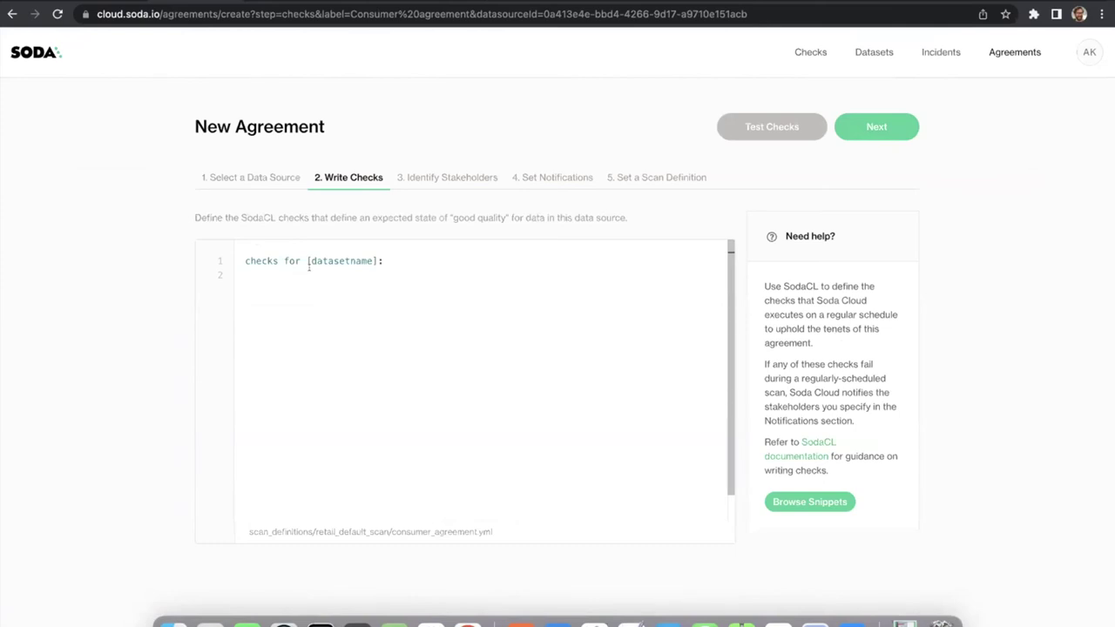
- Replace the dataset placeholder in the checks header with retail_orders and start a new line beneath it
left_click_drag(305, 258, 377, 260)
type("reat")
key("BackSpace")
key("BackSpace")
type("tail_c")
type("rders")
key("Return")
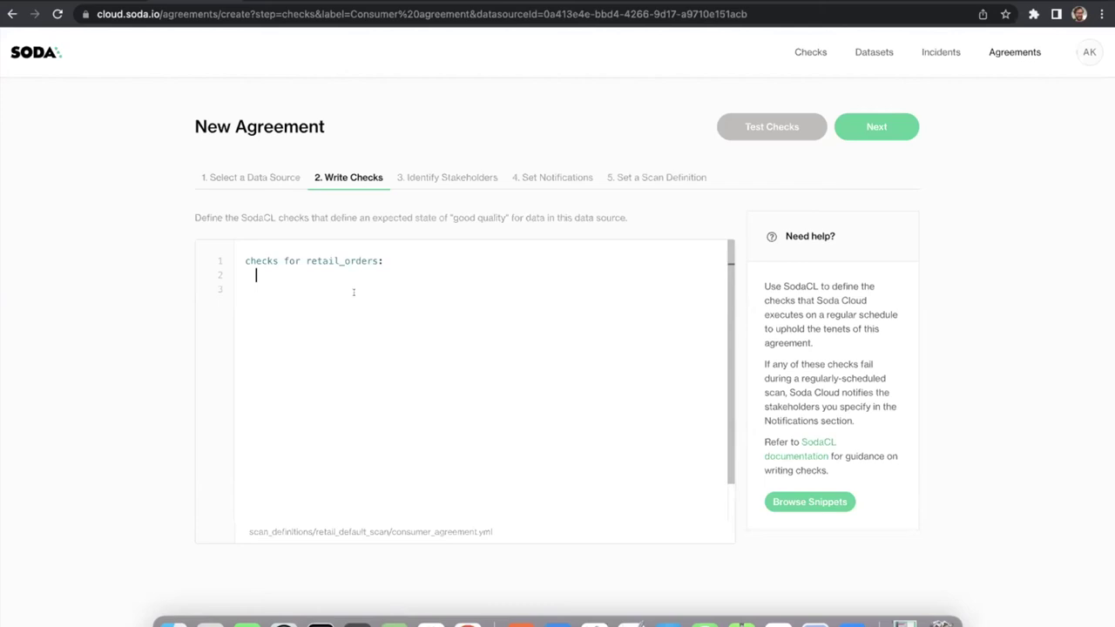
- Insert the snippets for a dataset containing rows, comparing row counts between datasets, and a column without duplicate values
left_click(809, 503)
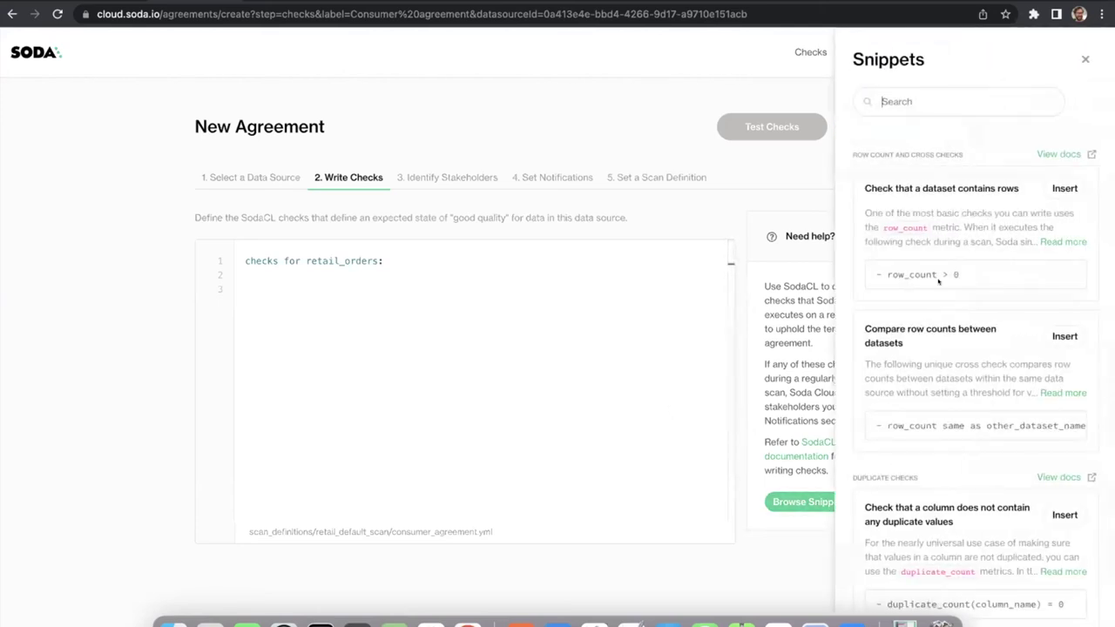
left_click(1058, 184)
scroll(1056, 297, "down", 1)
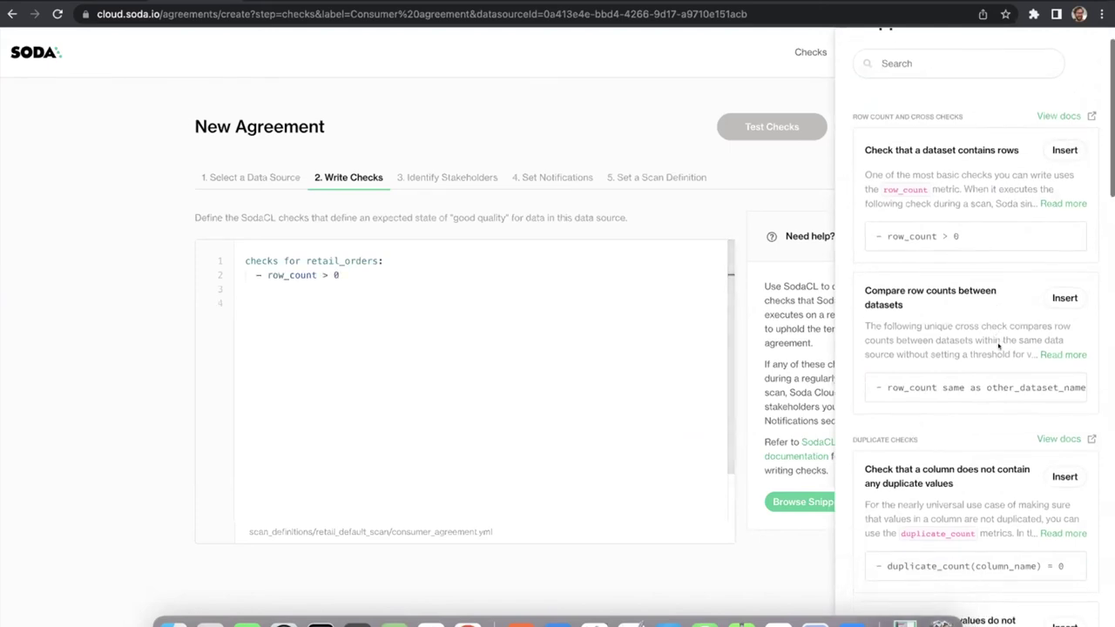
left_click(1059, 298)
scroll(976, 366, "down", 5)
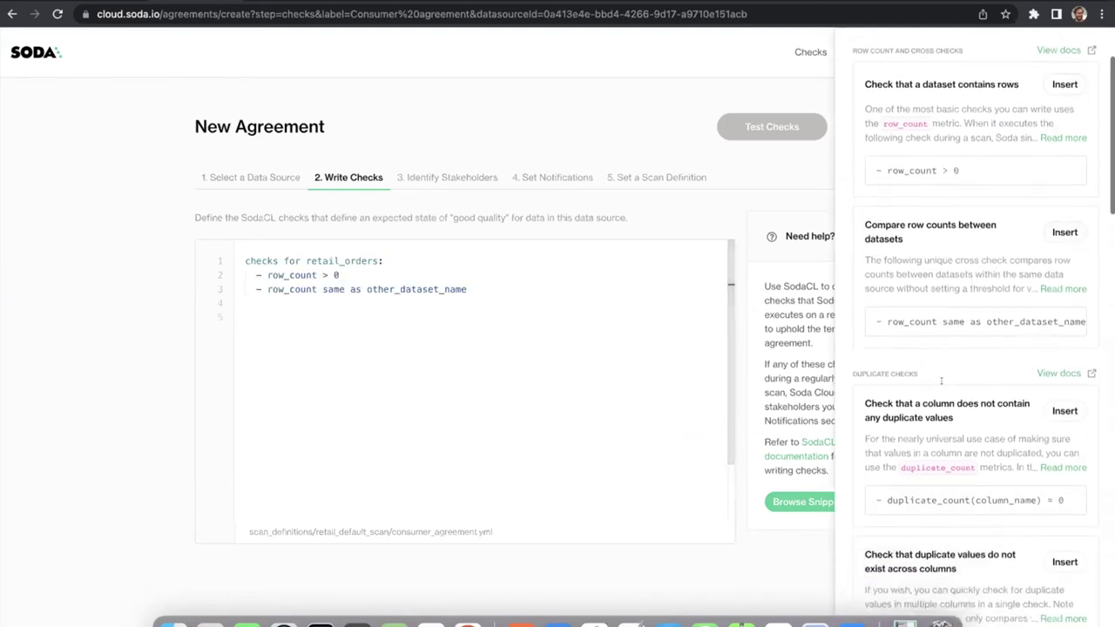
left_click(1064, 292)
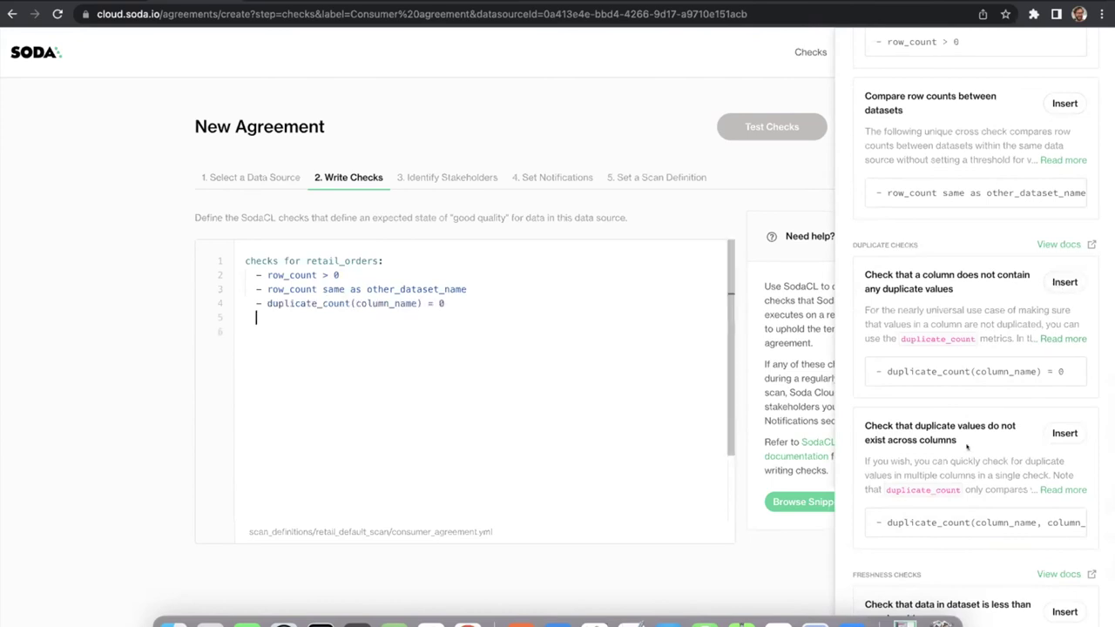
- Search the snippets for "sche", insert the check for any schema changes to the dataset, and close the snippet library
scroll(967, 447, "down", 3)
scroll(966, 448, "up", 9)
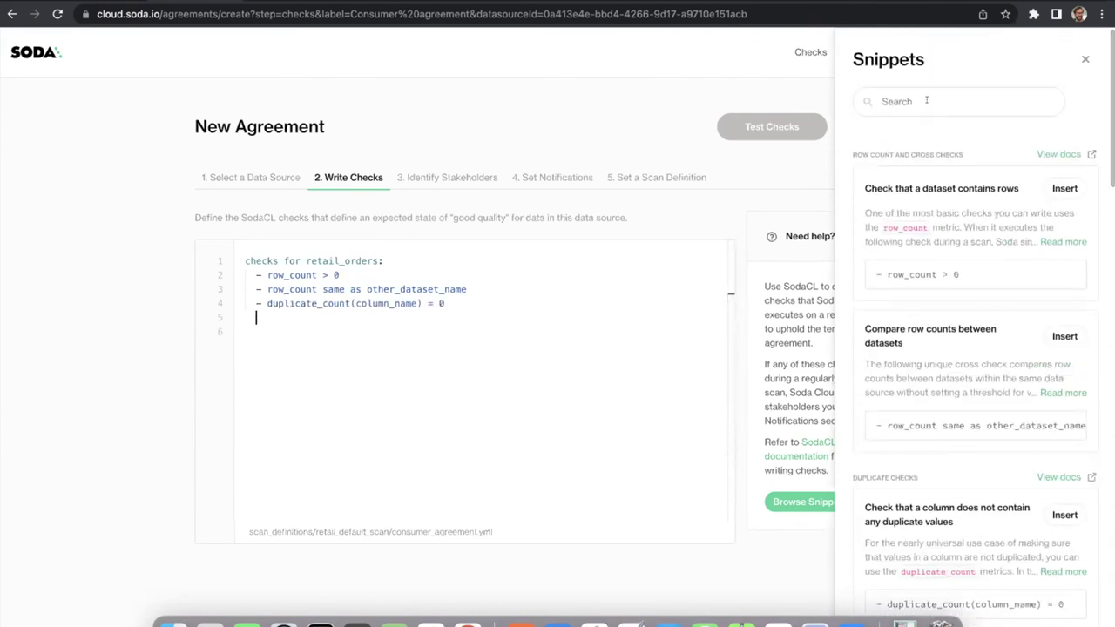
type("sche")
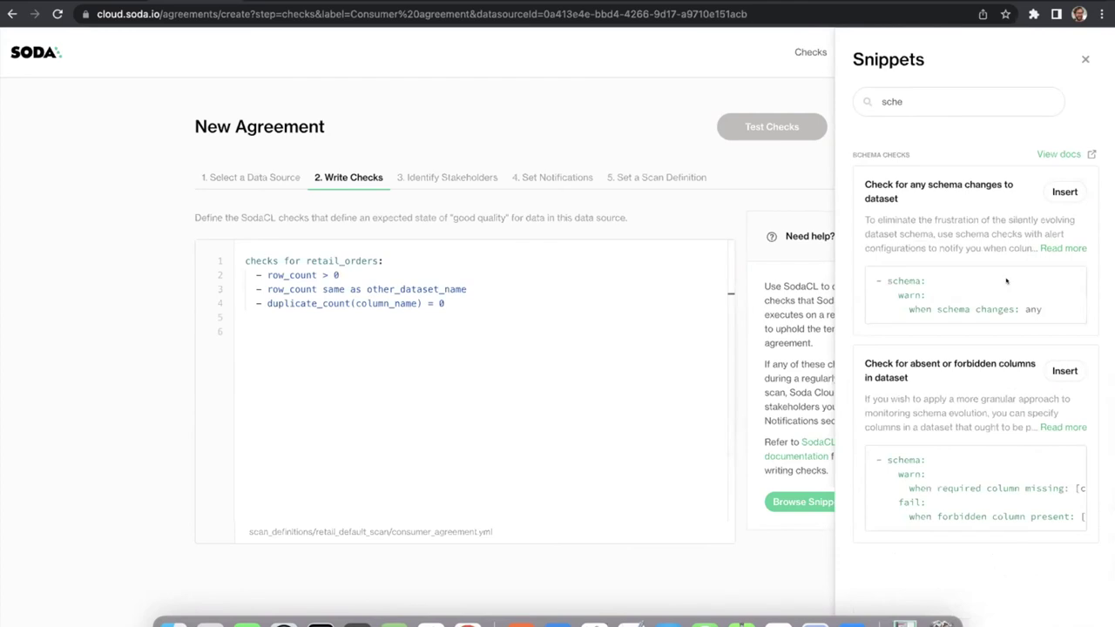
left_click(1063, 191)
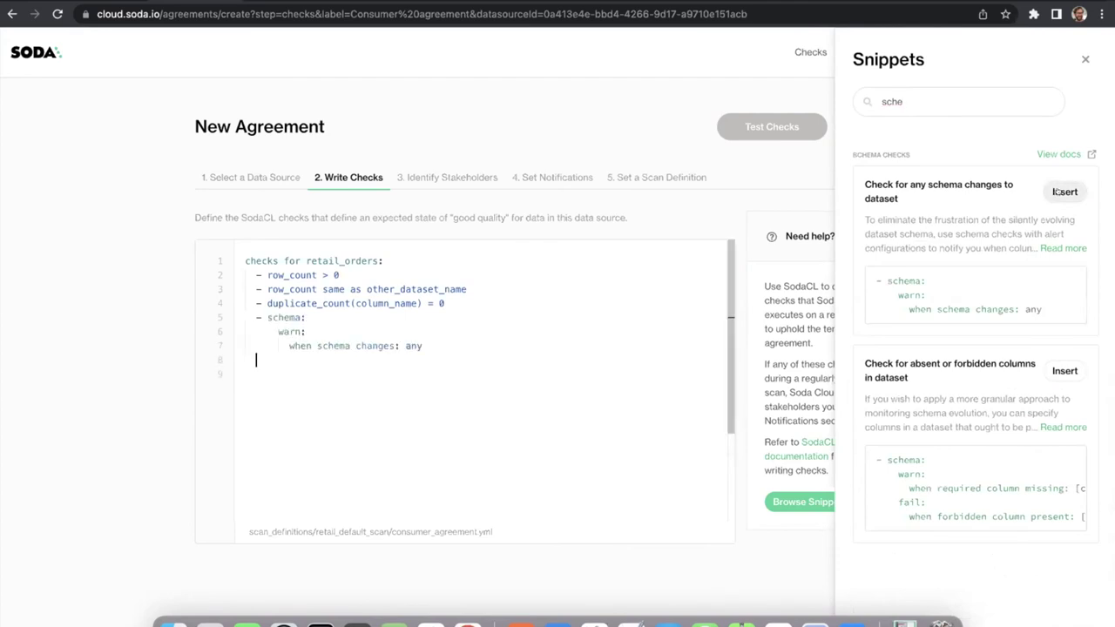
left_click(1085, 59)
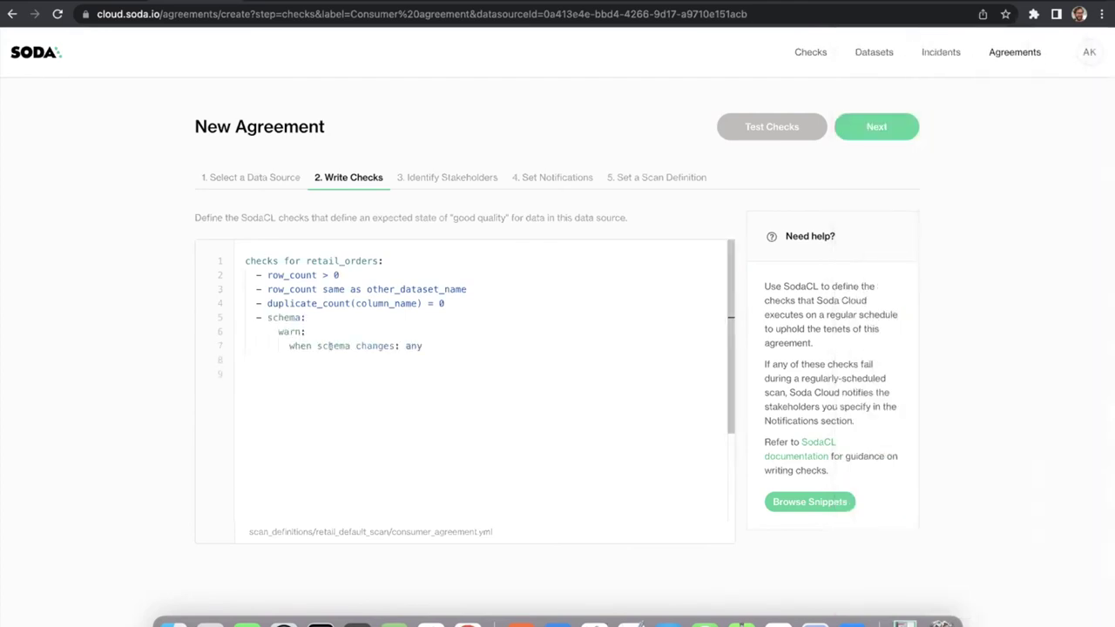
- Replace the duplicate check's column placeholder with order_id and the row count comparison's dataset placeholder with retail_customers
double_click(375, 302)
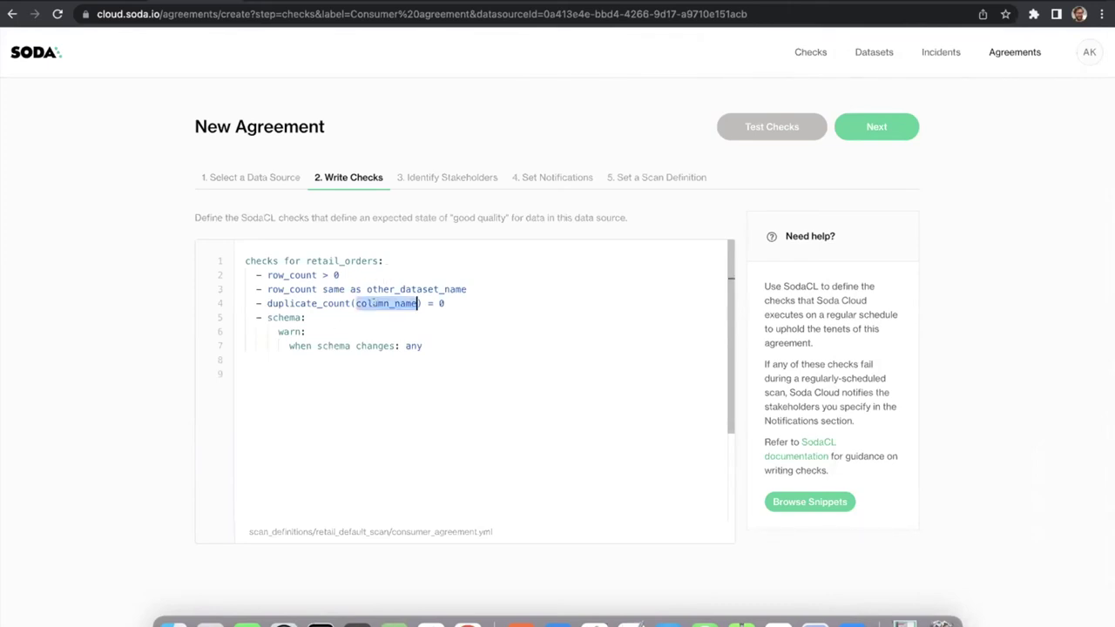
type("order_")
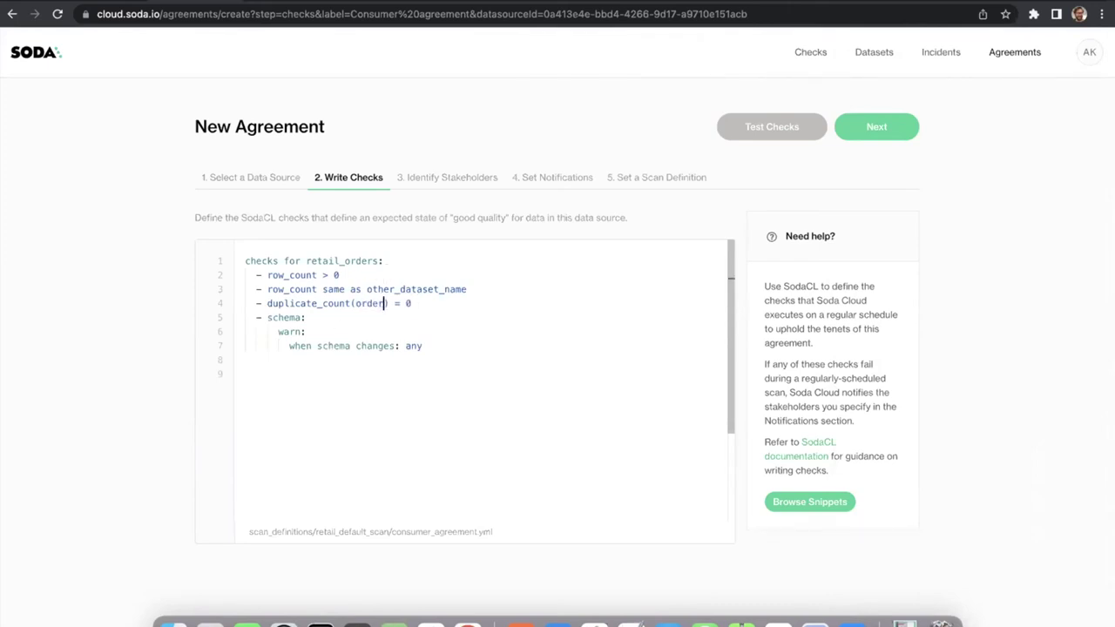
type("id")
double_click(393, 289)
type("retail")
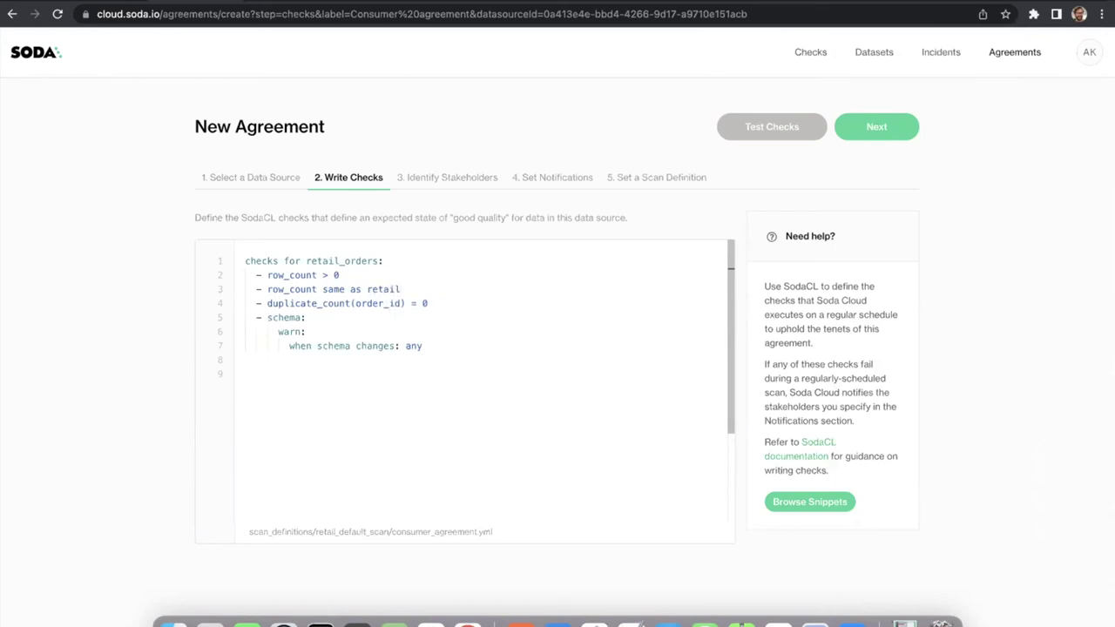
key("BackSpace")
key("BackSpace")
type("l_customers")
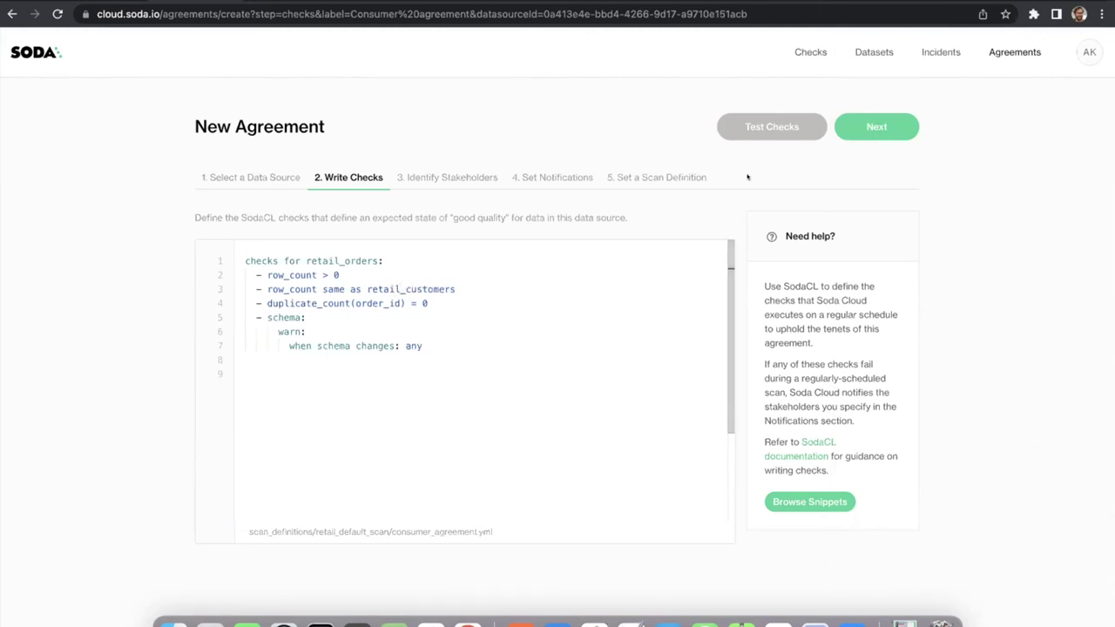
- Test the agreement's checks and review the check results and scan logs
left_click(764, 129)
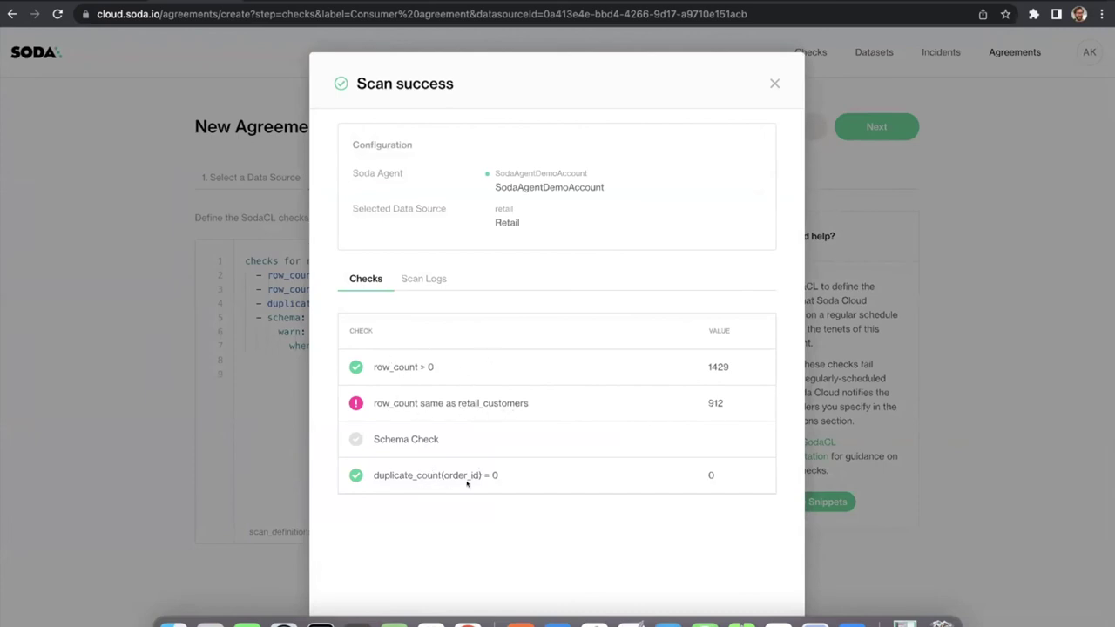
left_click(422, 281)
scroll(502, 440, "down", 10)
scroll(514, 401, "up", 10)
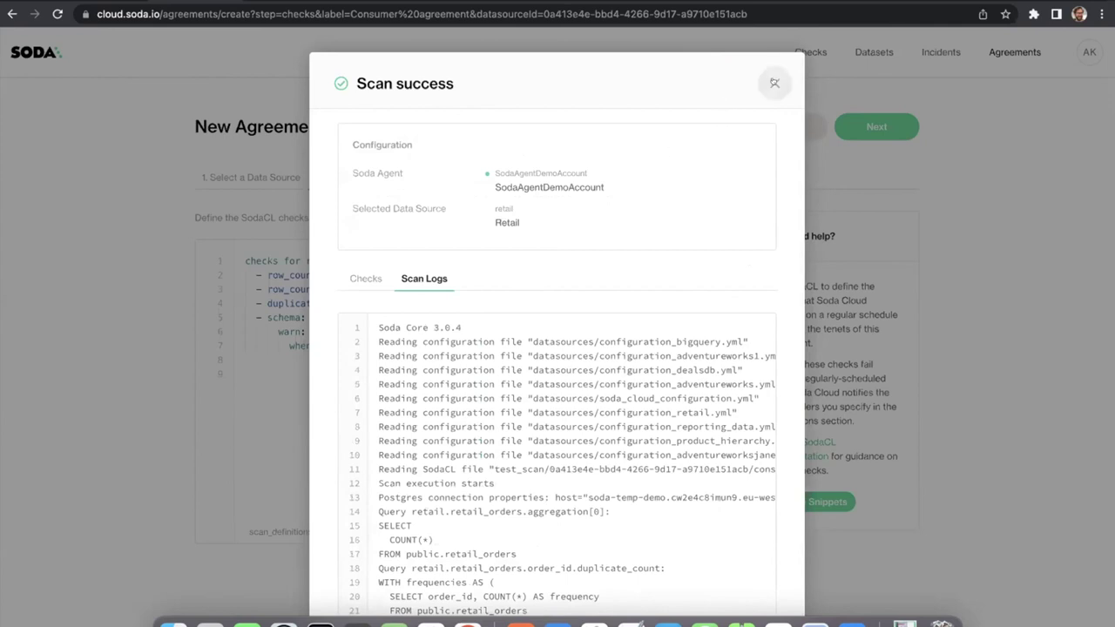
left_click(775, 83)
- Proceed to identifying stakeholders, search for "jan", and add the matching colleague as a stakeholder
left_click(865, 127)
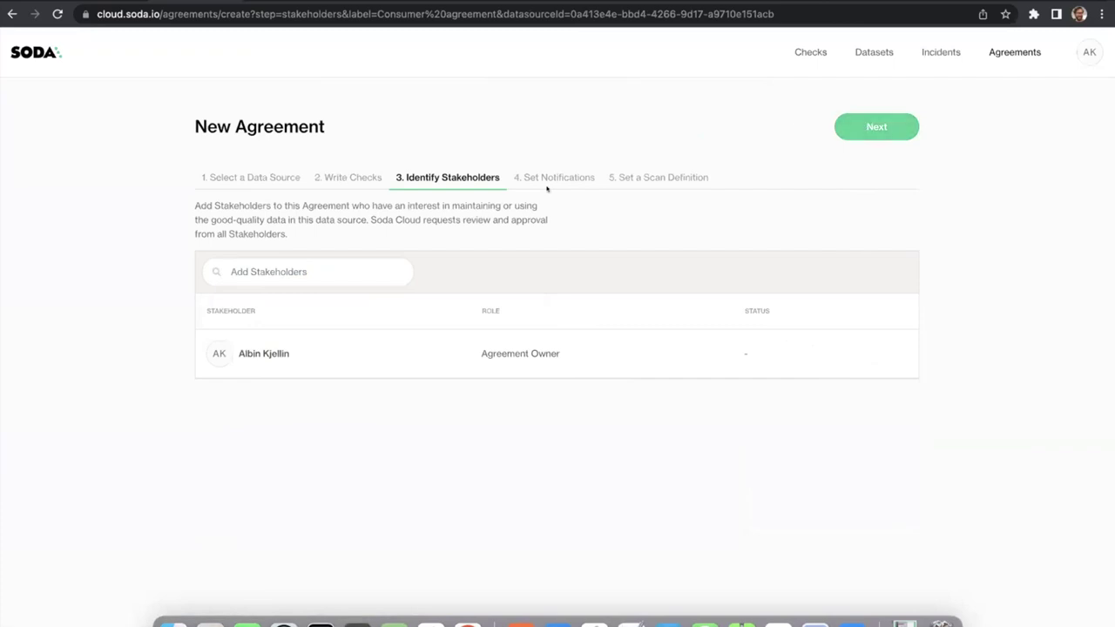
left_click(240, 266)
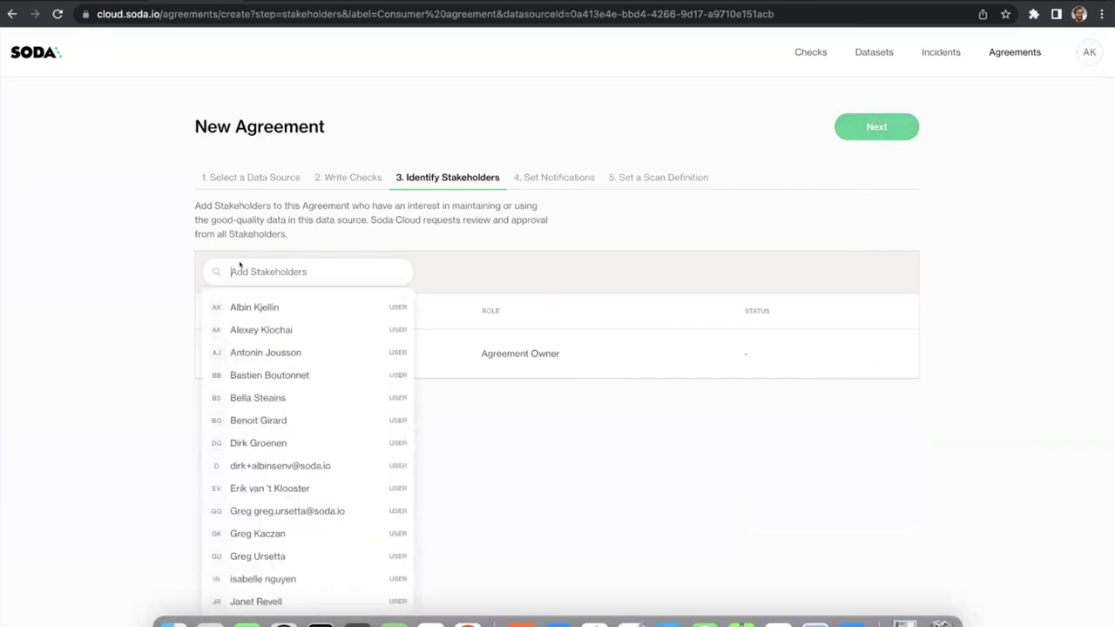
type("jan")
left_click(249, 305)
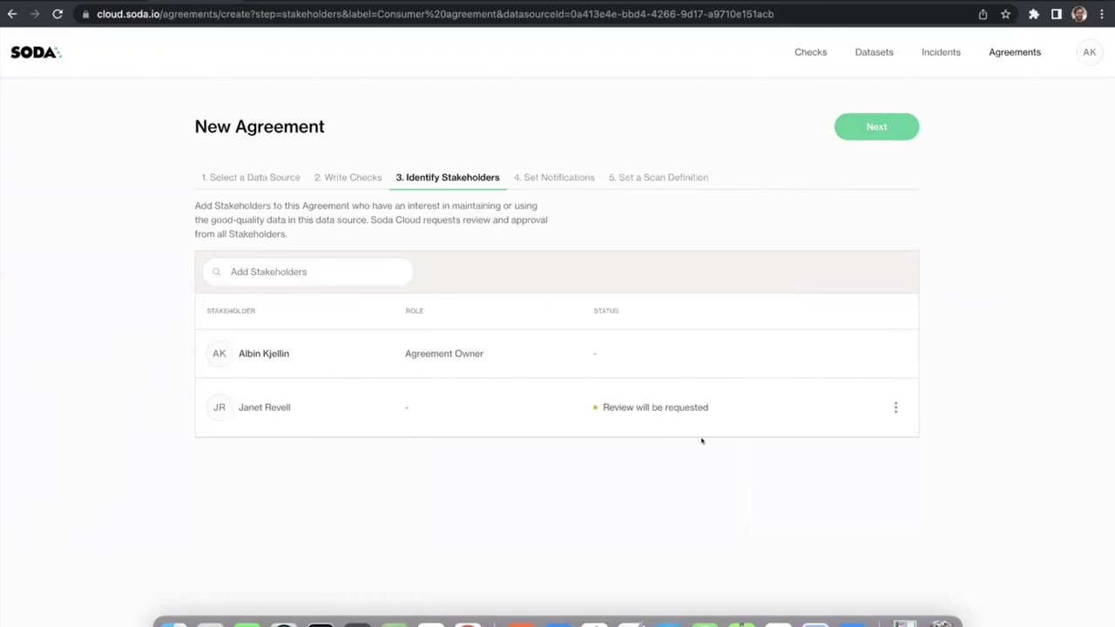
- Add the #soda-demos Slack channel as a notification recipient for Fail Alerts and proceed to the scan definition
left_click(877, 127)
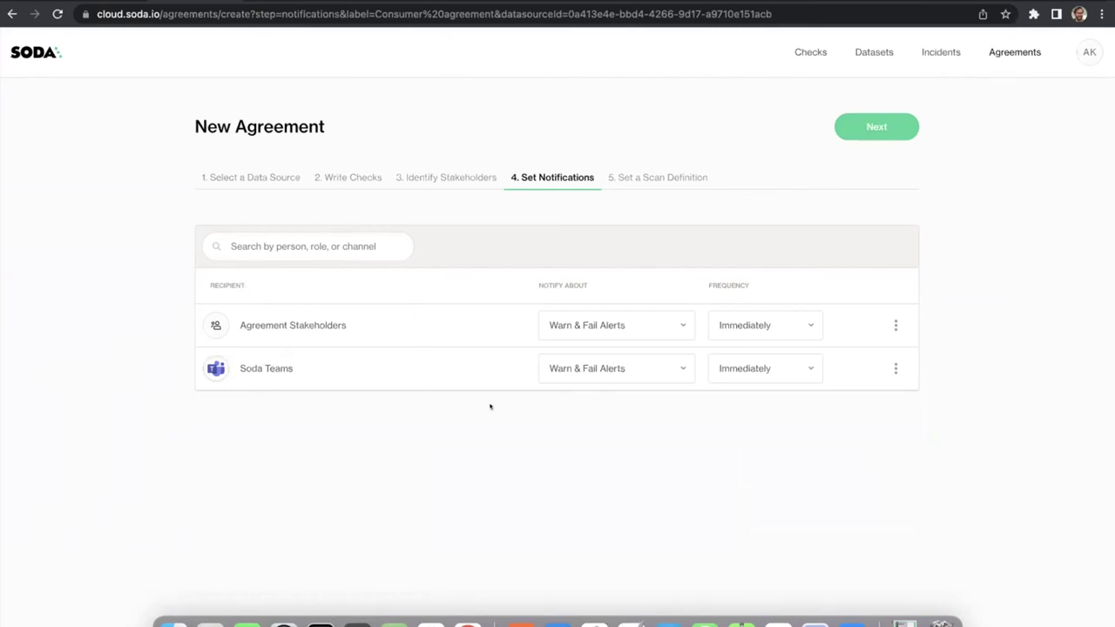
left_click(287, 245)
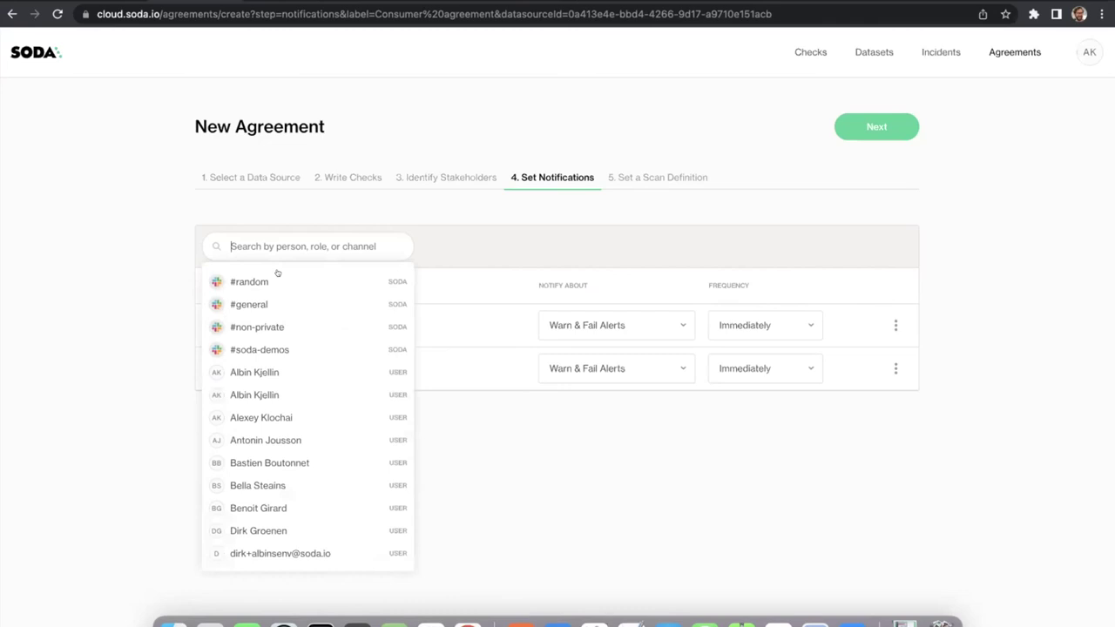
left_click(266, 350)
left_click(643, 412)
left_click(575, 495)
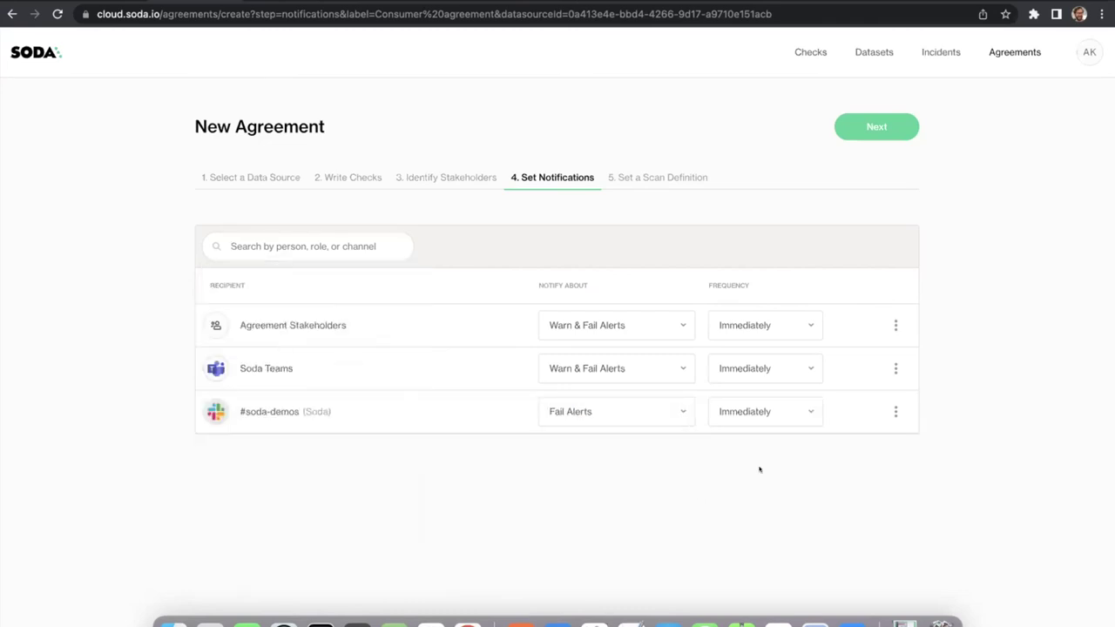
left_click(876, 129)
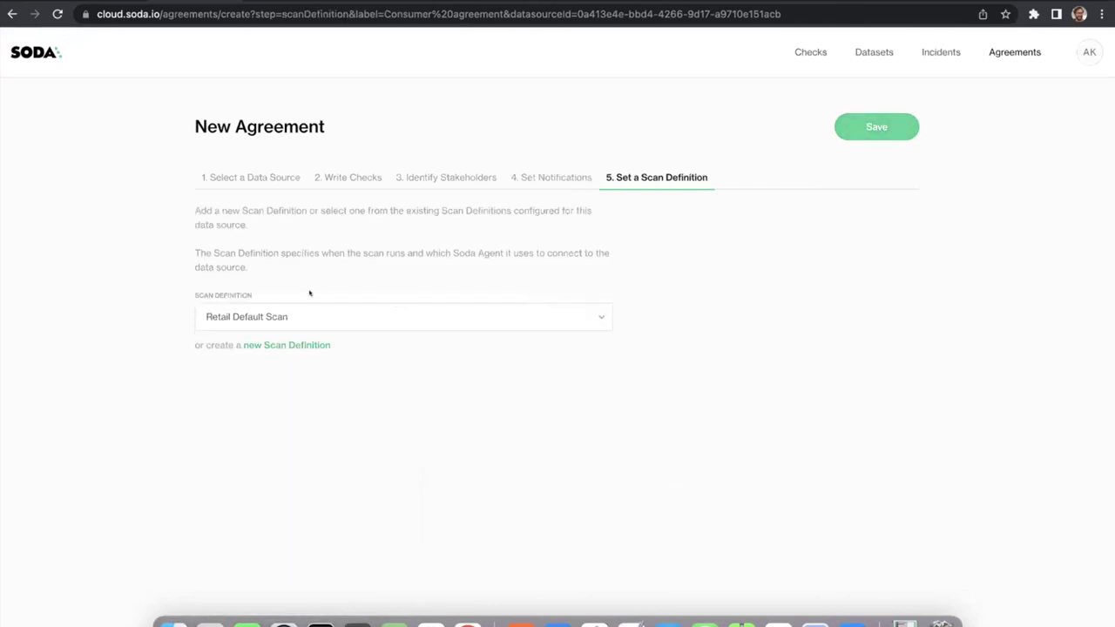
left_click(364, 322)
left_click(411, 245)
left_click(292, 346)
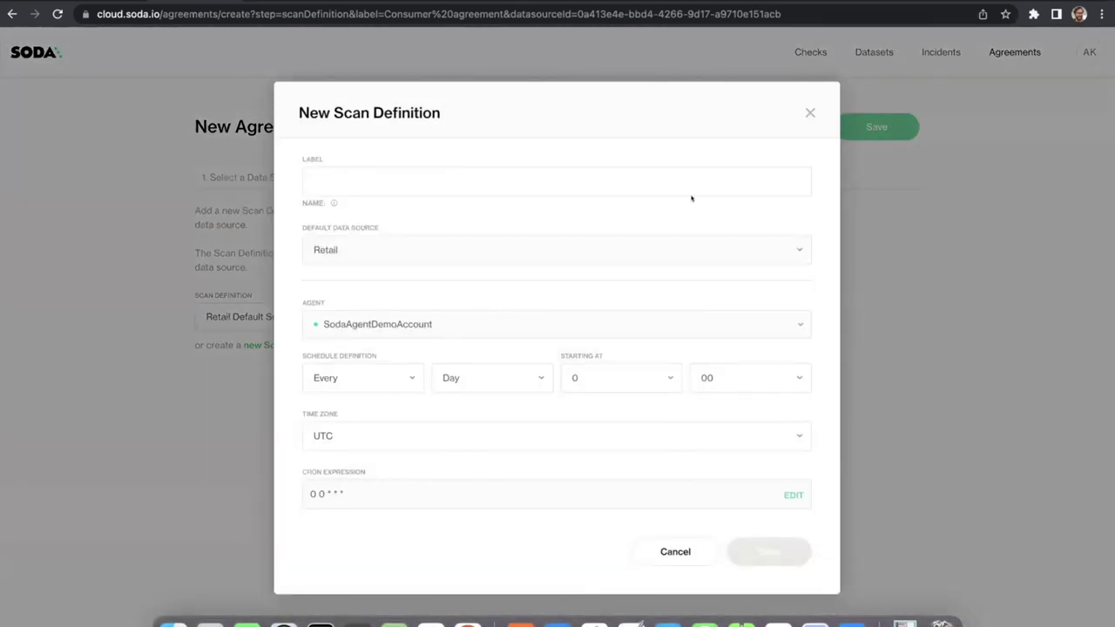
left_click(810, 113)
- Save the agreement with the Retail Default Scan definition and open Consumer agreement from the agreements list
left_click(878, 129)
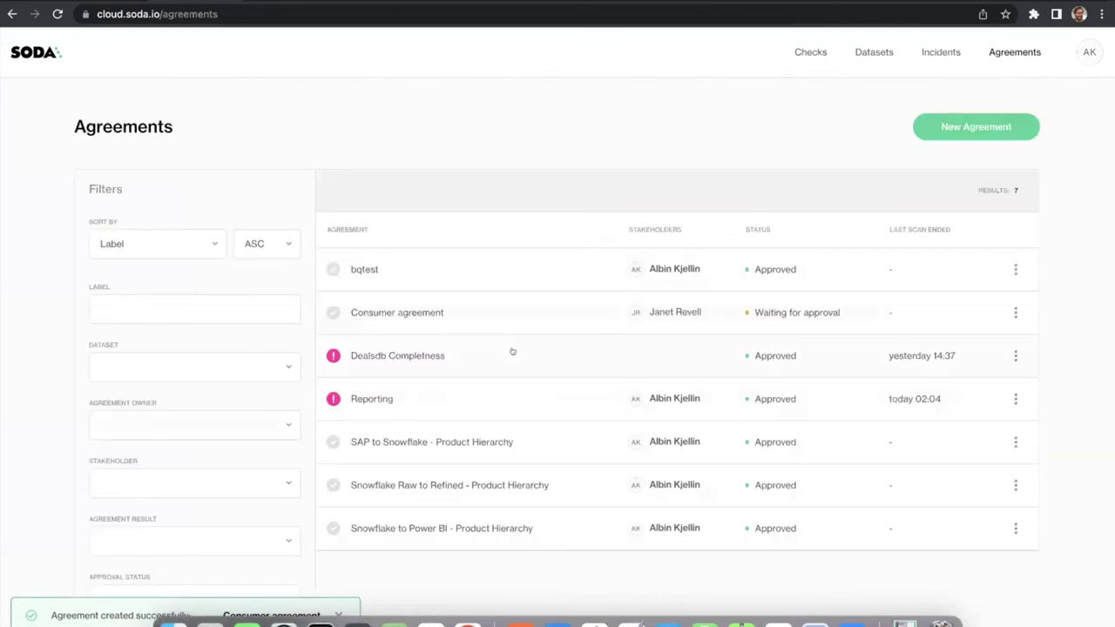
scroll(512, 353, "down", 1)
left_click(516, 291)
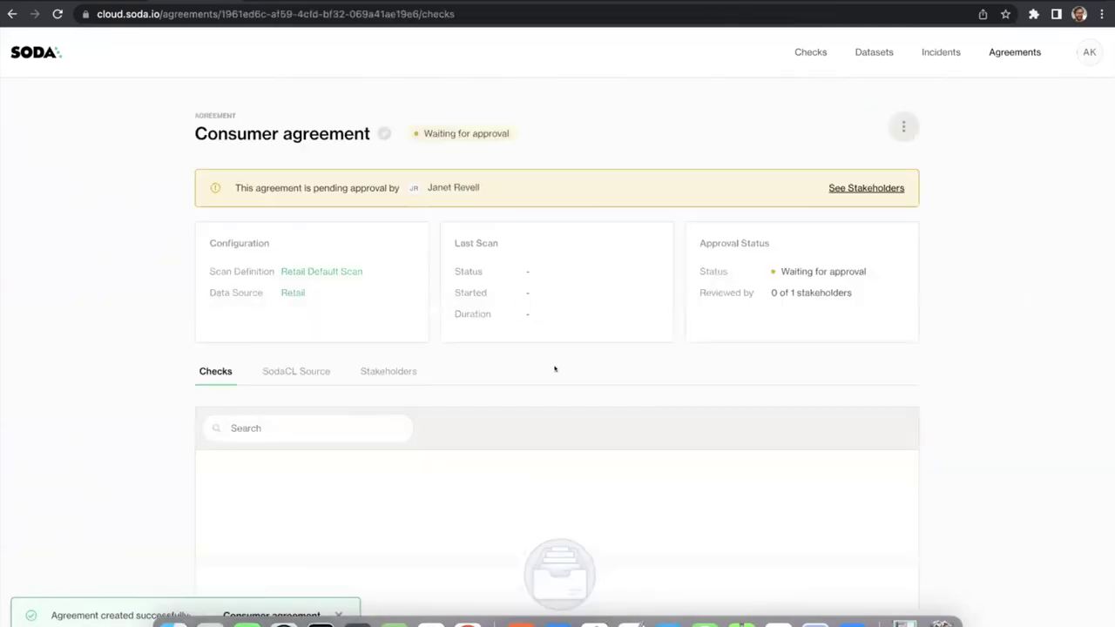
scroll(554, 368, "down", 1)
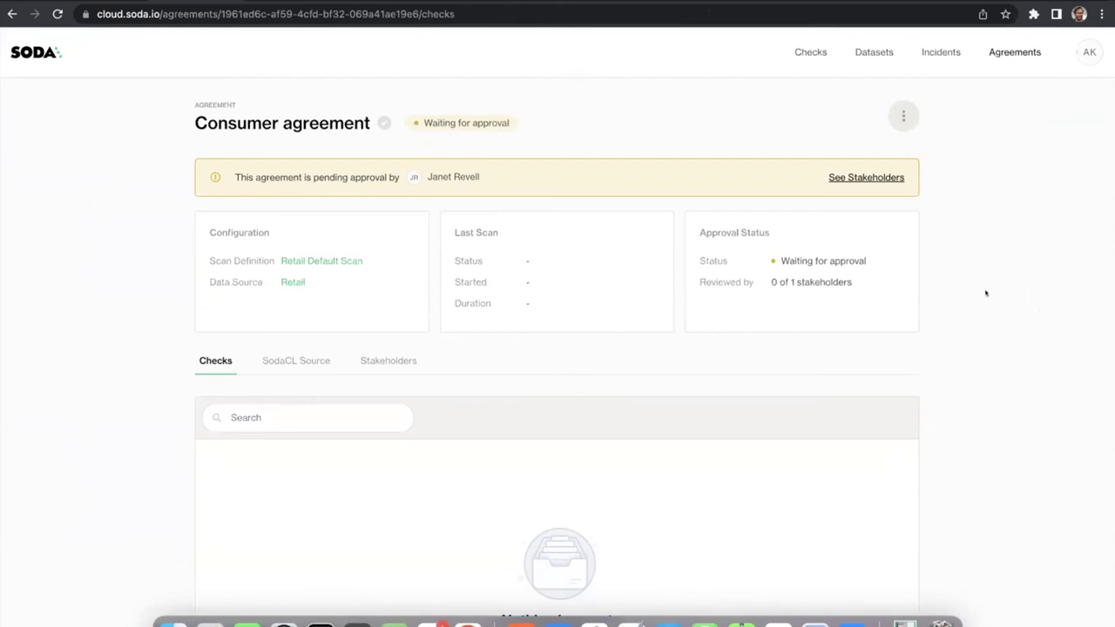
- Go to the check results, filter them to the last 30 days, and find the failed country code reference data check
left_click(809, 52)
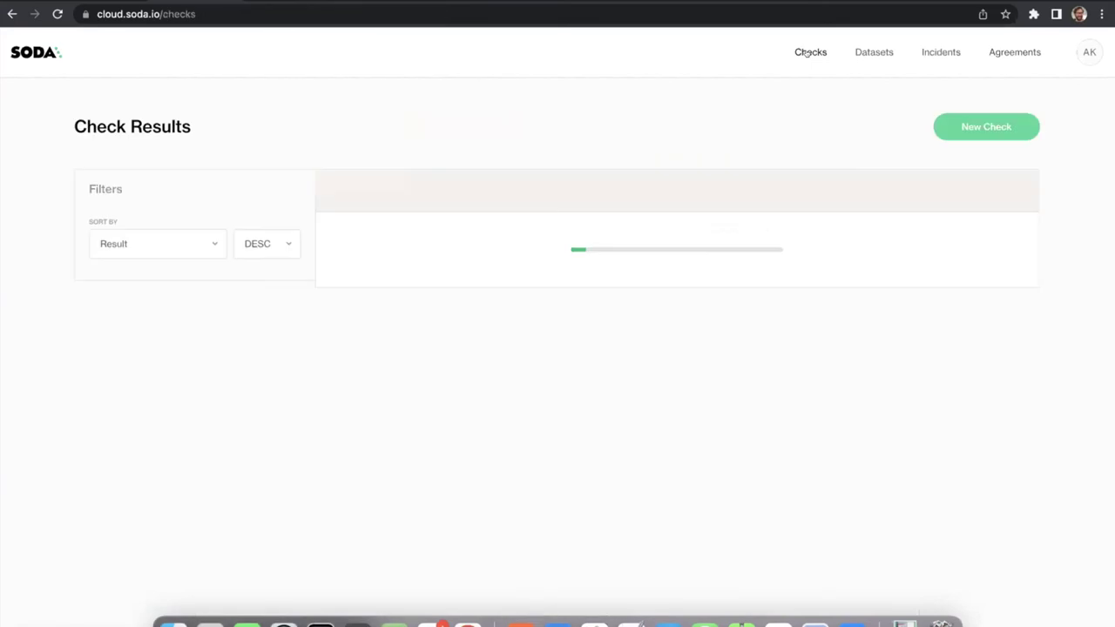
left_click(217, 309)
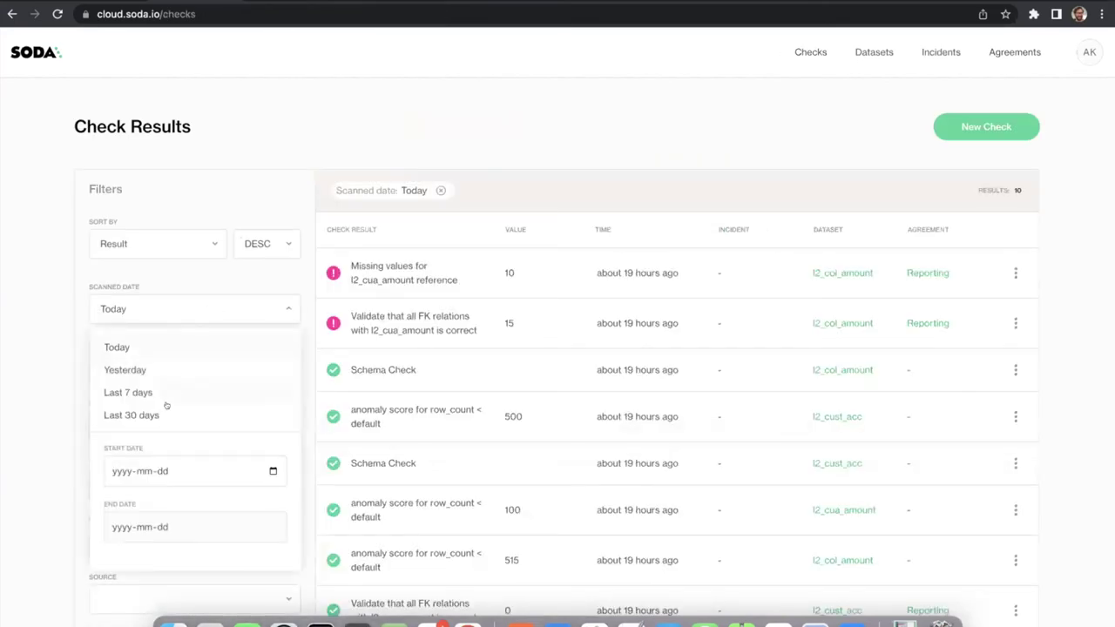
left_click(165, 413)
scroll(548, 439, "down", 20)
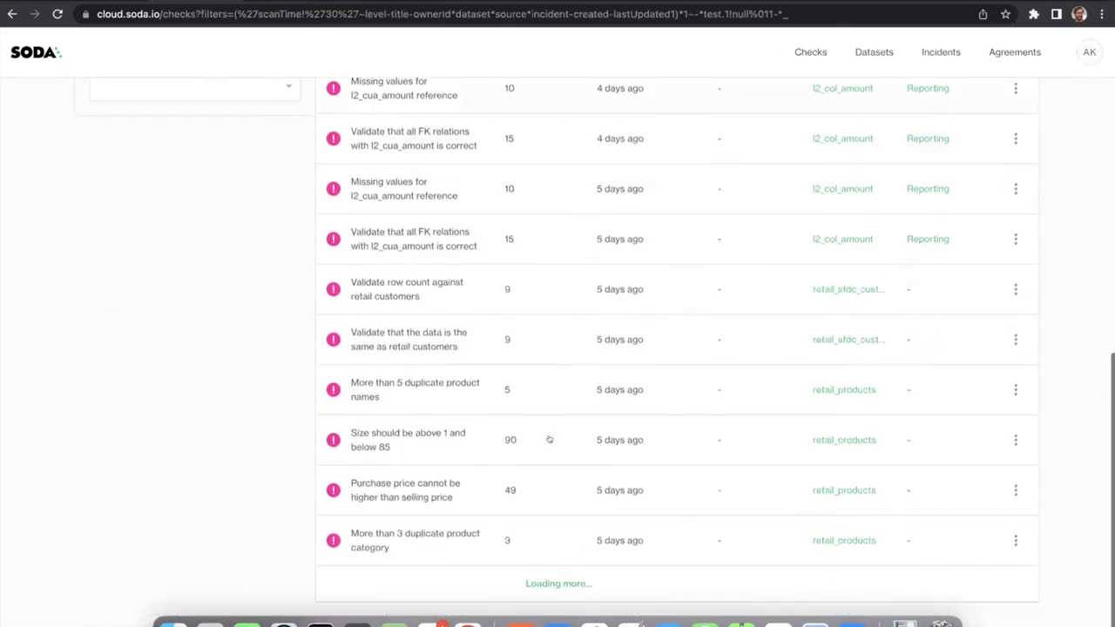
scroll(549, 440, "down", 10)
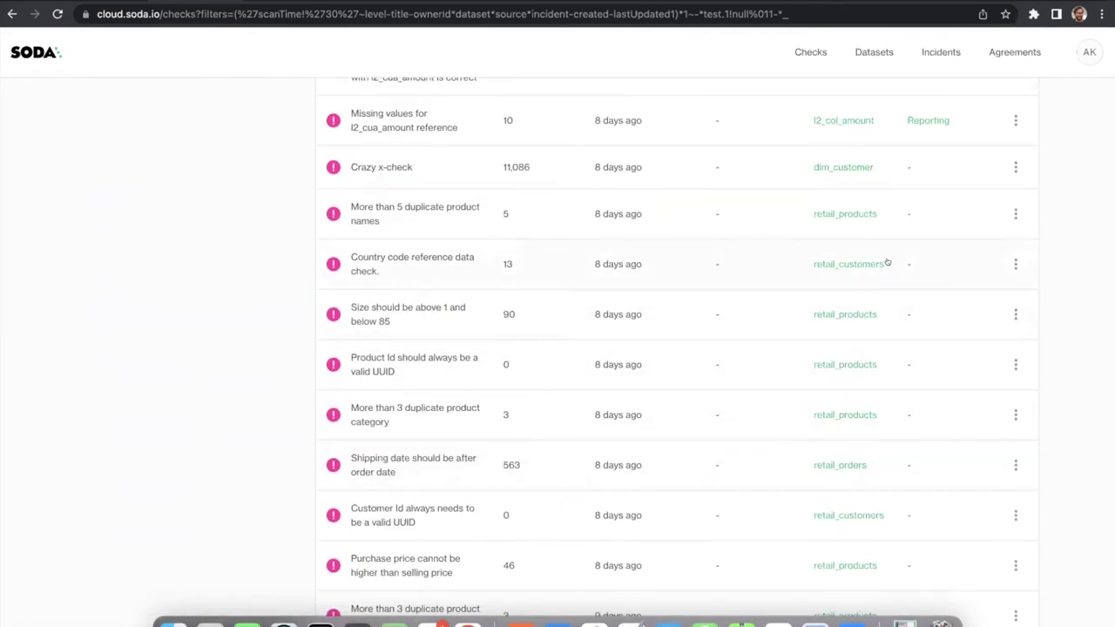
- Start an incident from the country code reference data check result, with "Country code was wrong" as title and description
left_click(1016, 264)
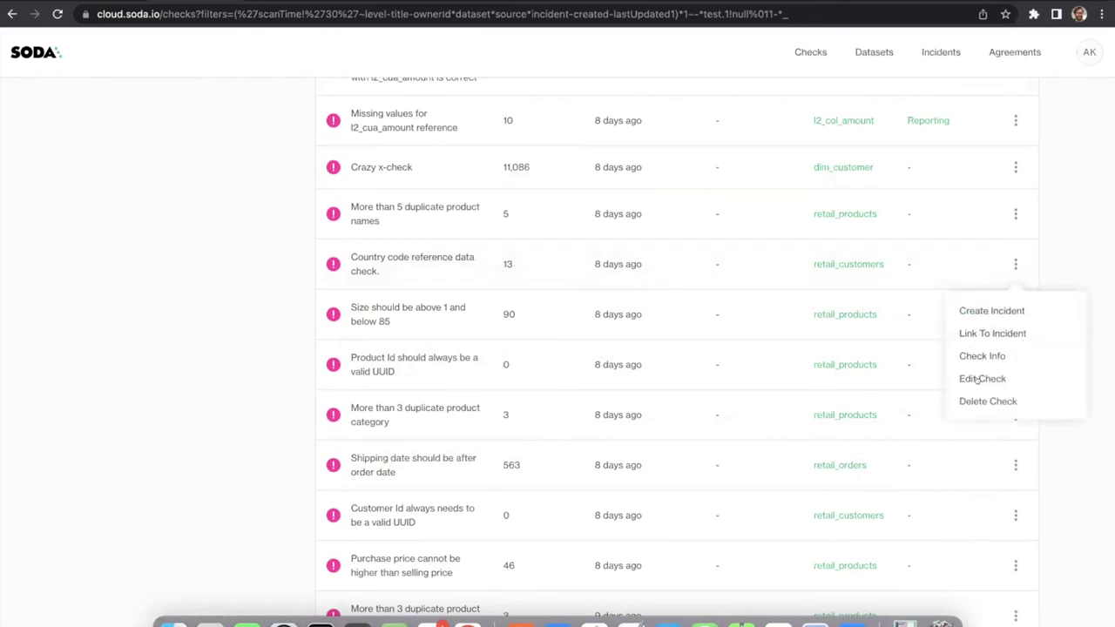
left_click(991, 310)
type("Clountry")
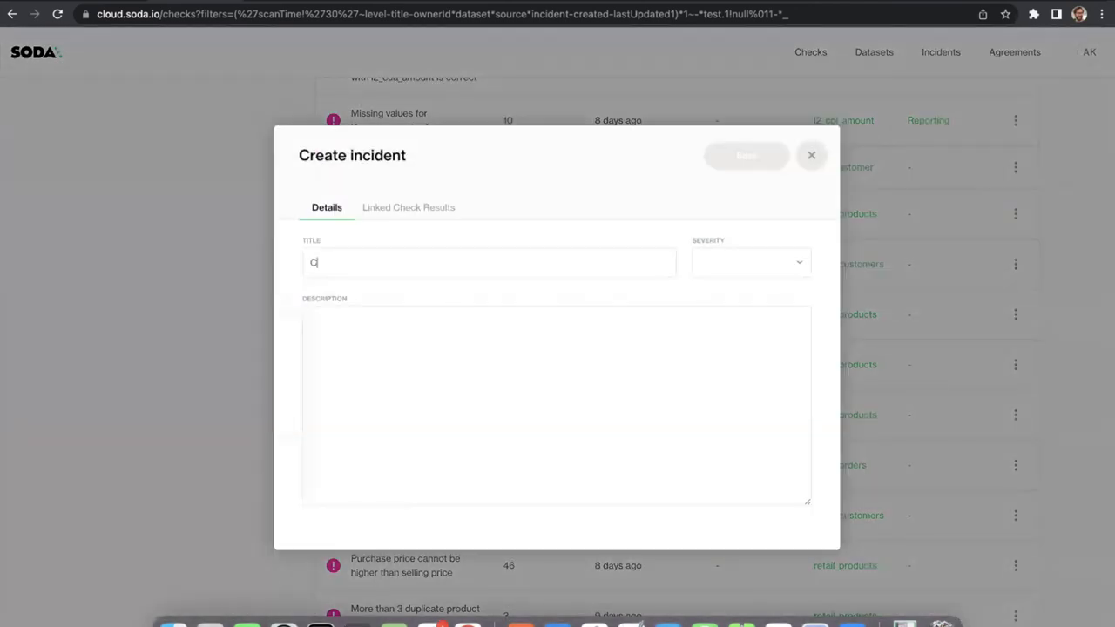
key("BackSpace")
key("BackSpace")
key("BackSpace")
key("BackSpace")
key("BackSpace")
key("BackSpace")
key("BackSpace")
type("ountry code was wrong")
key("super+a")
key("super+c")
left_click(353, 357)
key("super+v")
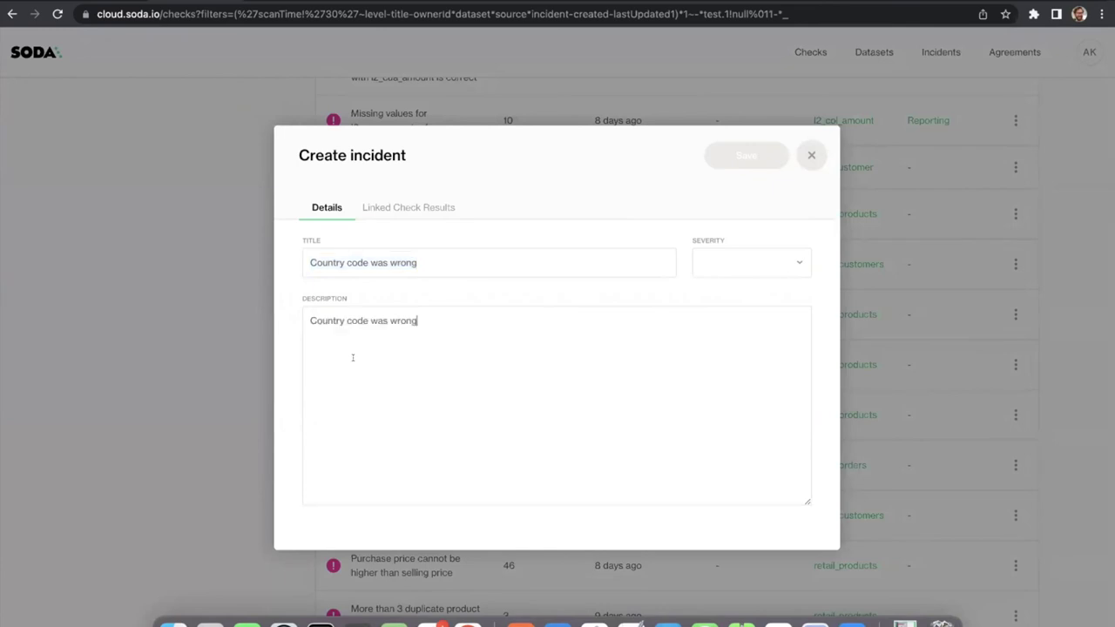
- Set the incident's severity to Major, also link the Sept 30 check result, and save the incident
left_click(741, 277)
left_click(720, 324)
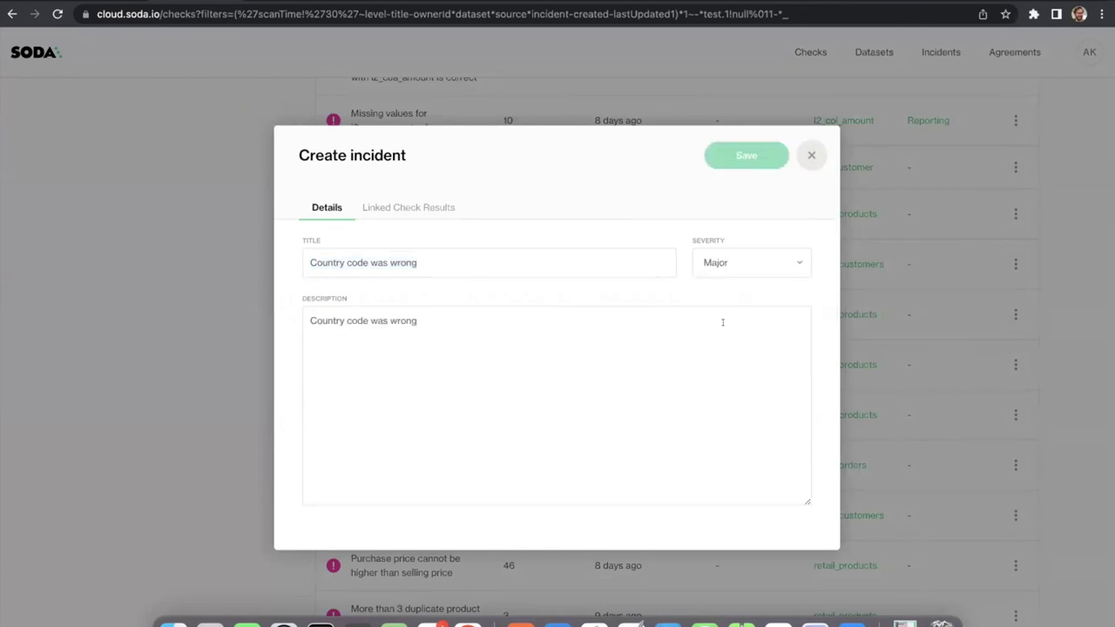
left_click(402, 206)
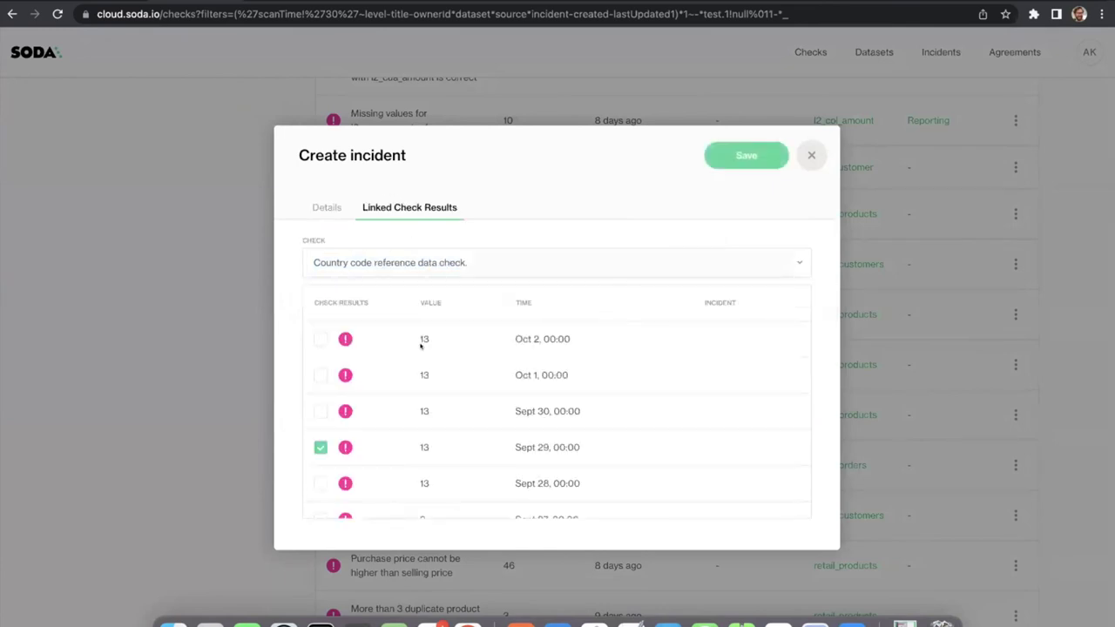
left_click(320, 411)
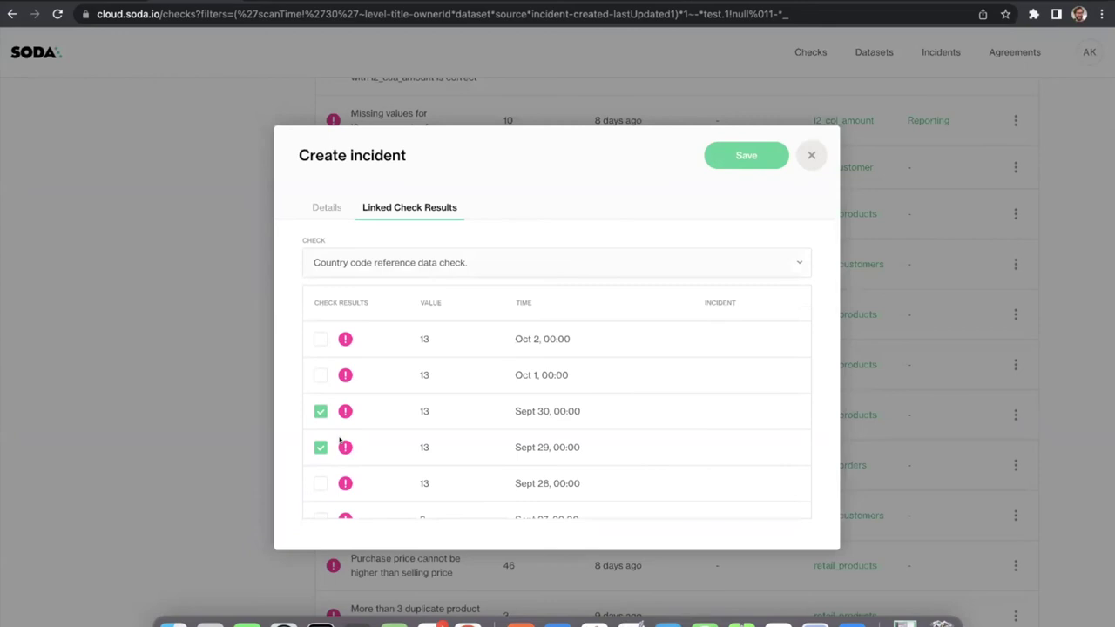
left_click(740, 155)
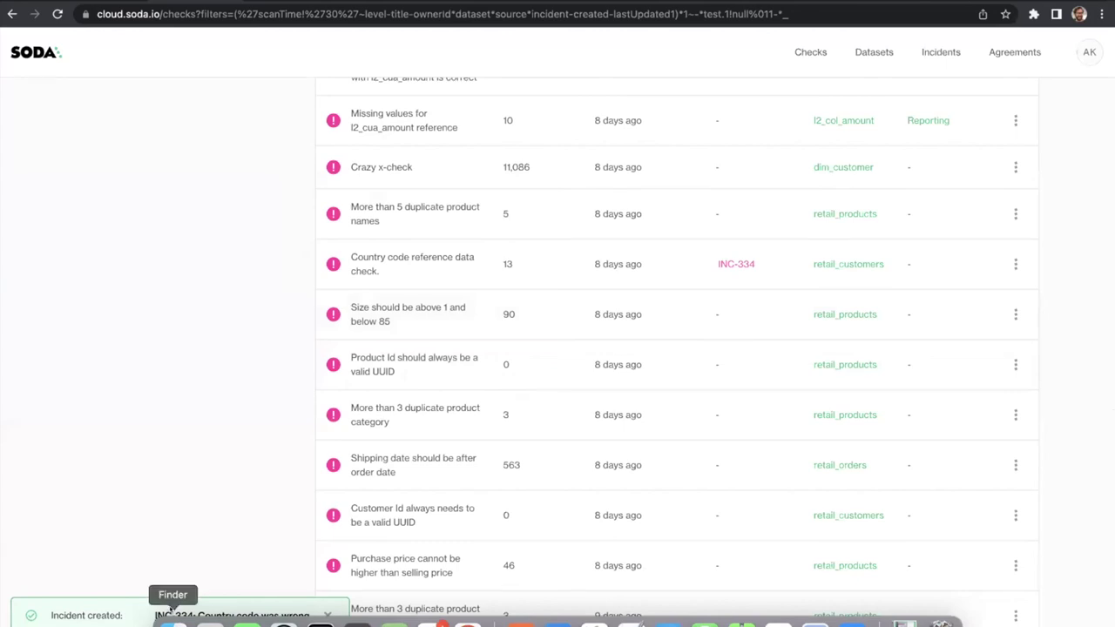
- Open the newly created incident, assign the user who reported it as lead, and save it
left_click(174, 613)
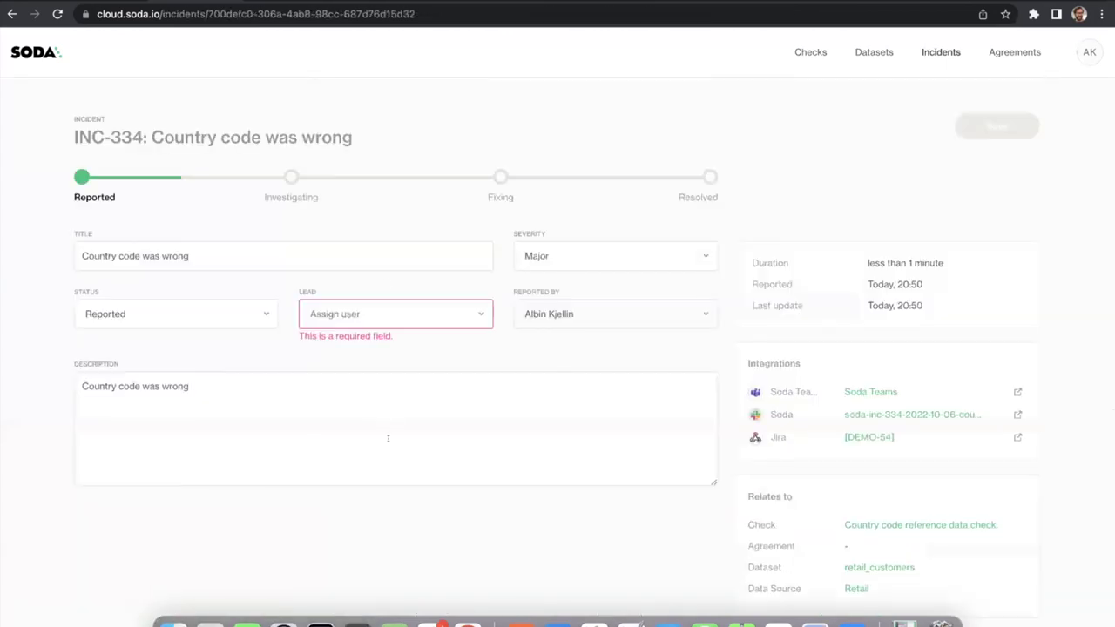
left_click(423, 316)
left_click(378, 337)
left_click(990, 129)
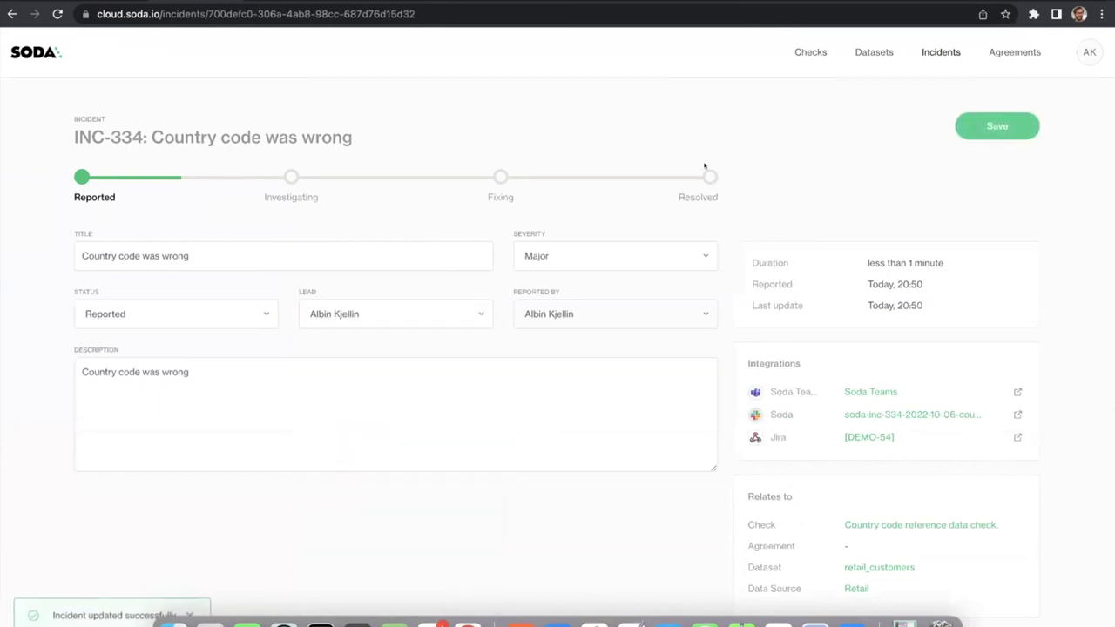
- Set the incident's status to Investigating and save it
left_click(192, 316)
left_click(112, 375)
left_click(999, 129)
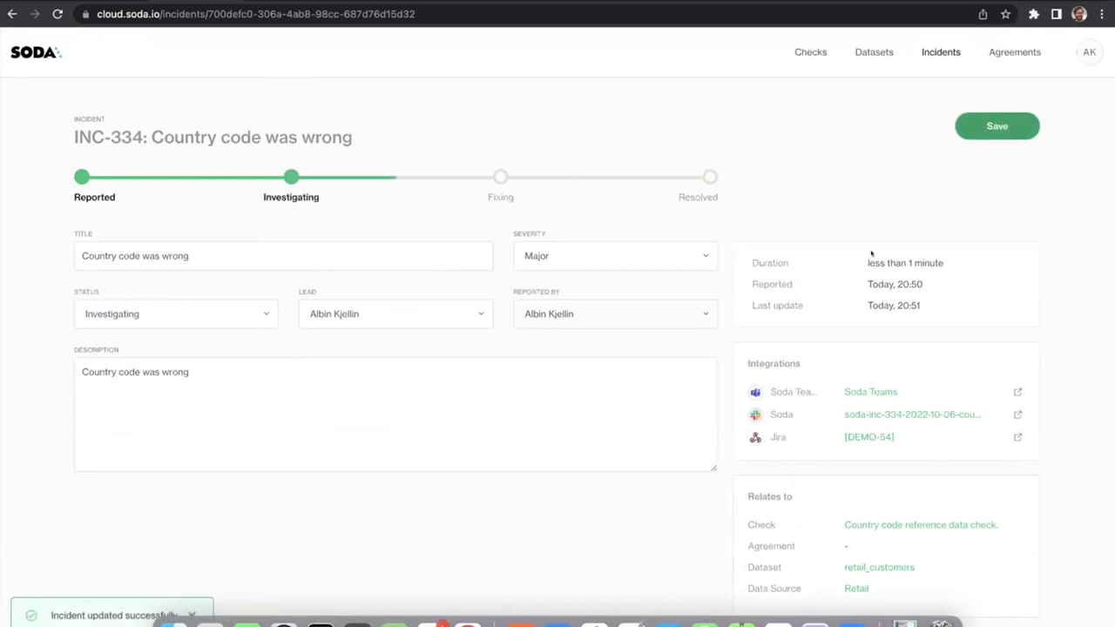
- Open the incident's linked Jira issue DEMO-54 to examine its details
scroll(830, 315, "down", 1)
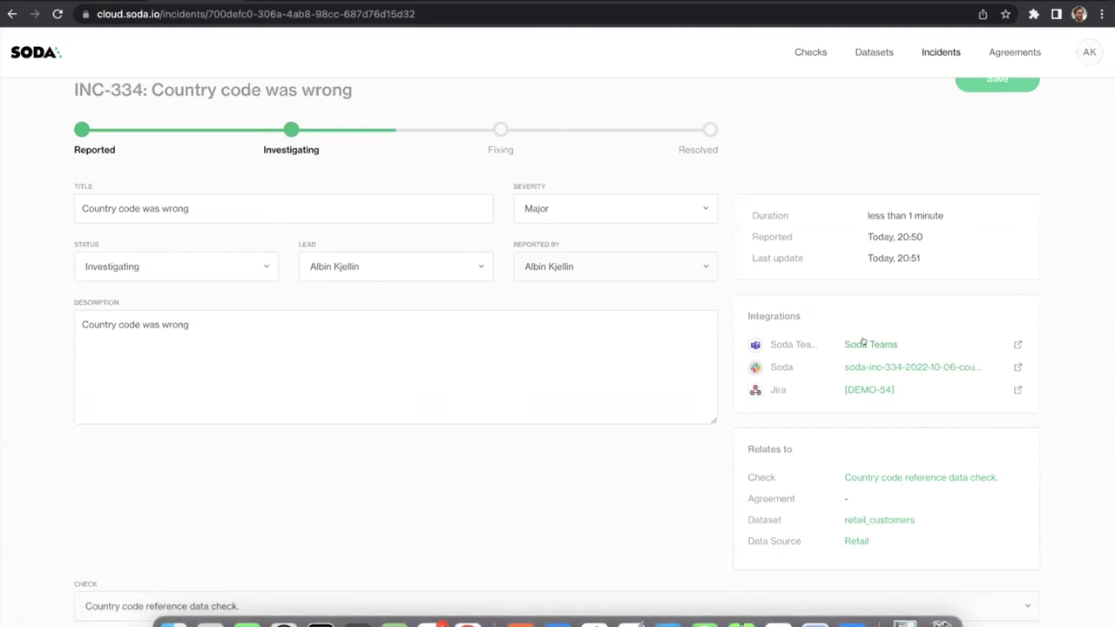
left_click(865, 390)
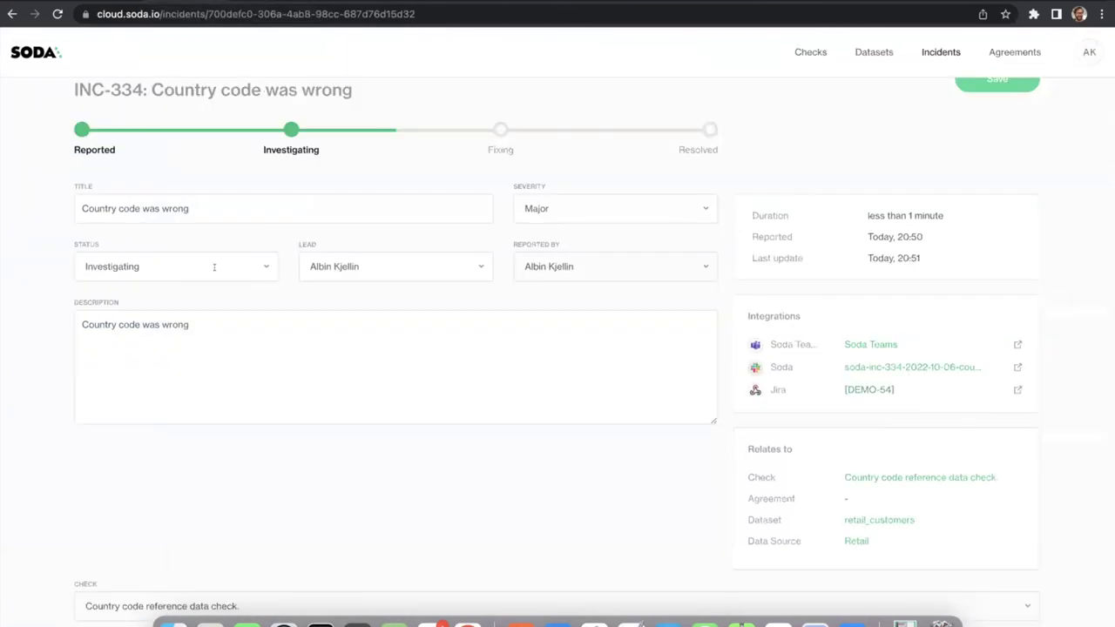
- Resolve the incident by setting its status to Resolved with the resolution notes "Fix deployed to prod"
left_click(214, 267)
left_click(118, 373)
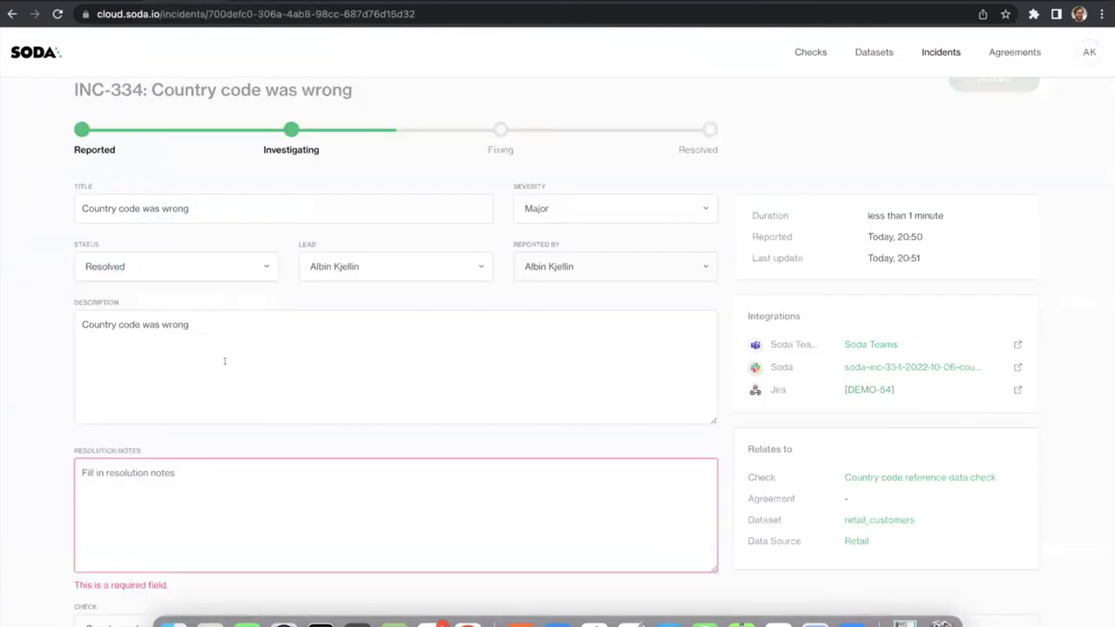
scroll(224, 361, "down", 1)
left_click(147, 392)
type("i")
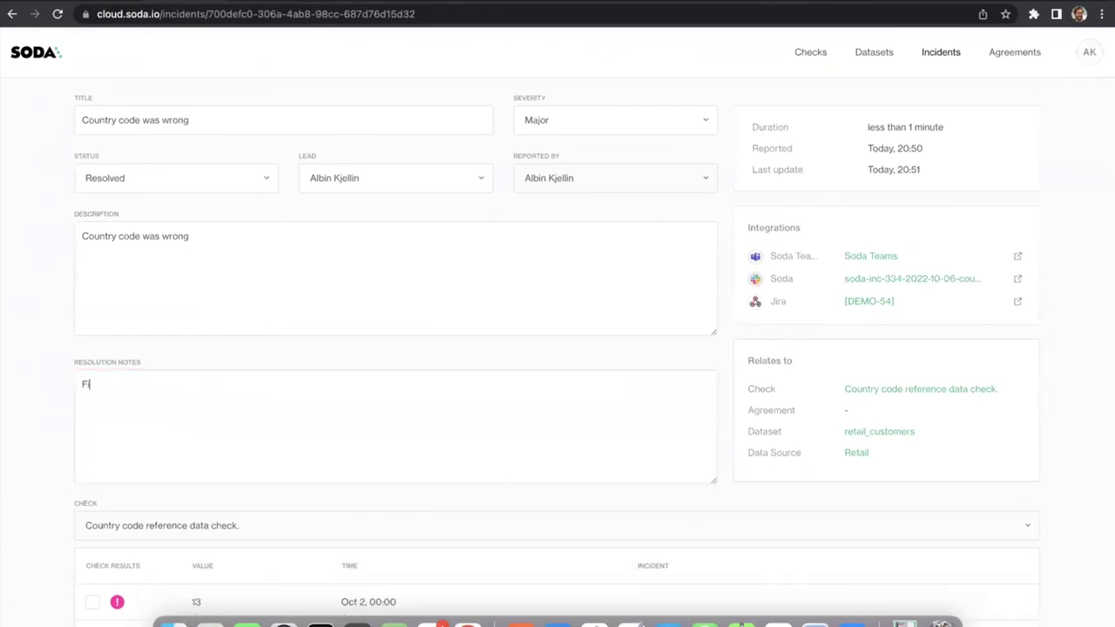
type("x deployed to prod")
scroll(445, 358, "up", 3)
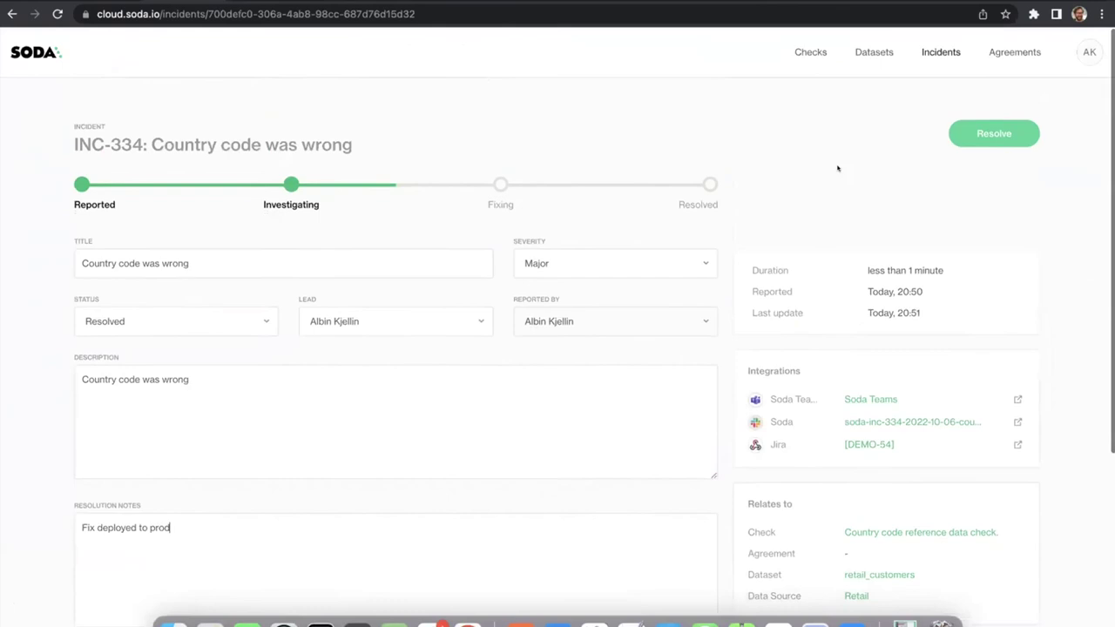
left_click(985, 132)
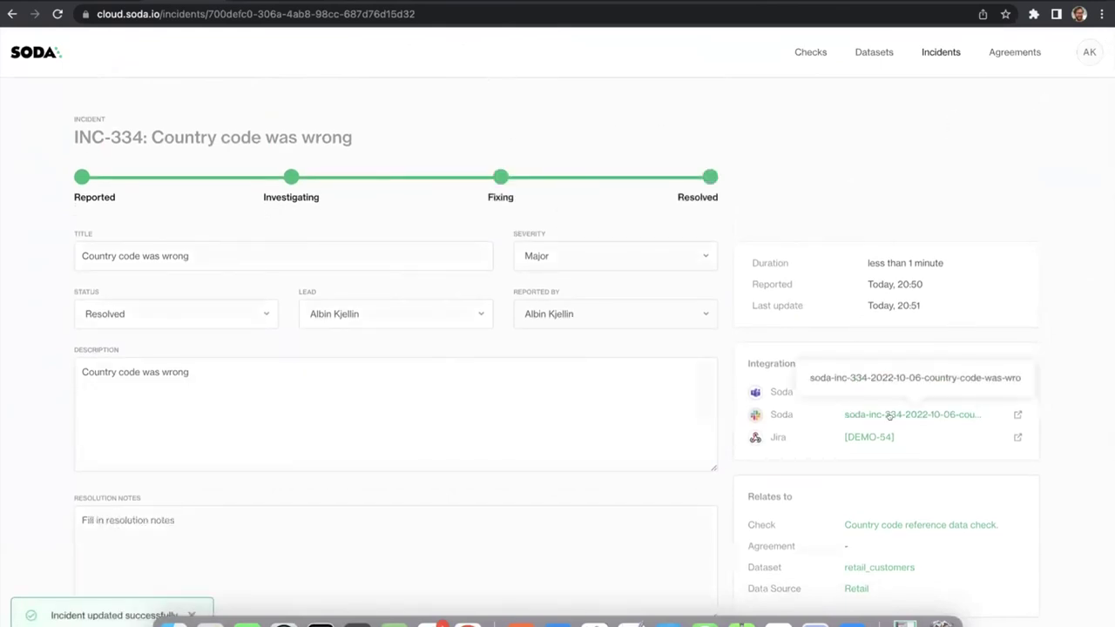
- Reopen the linked Jira issue DEMO-54, reload it to check its status and comments, and return to the incident in Soda Cloud
left_click(869, 436)
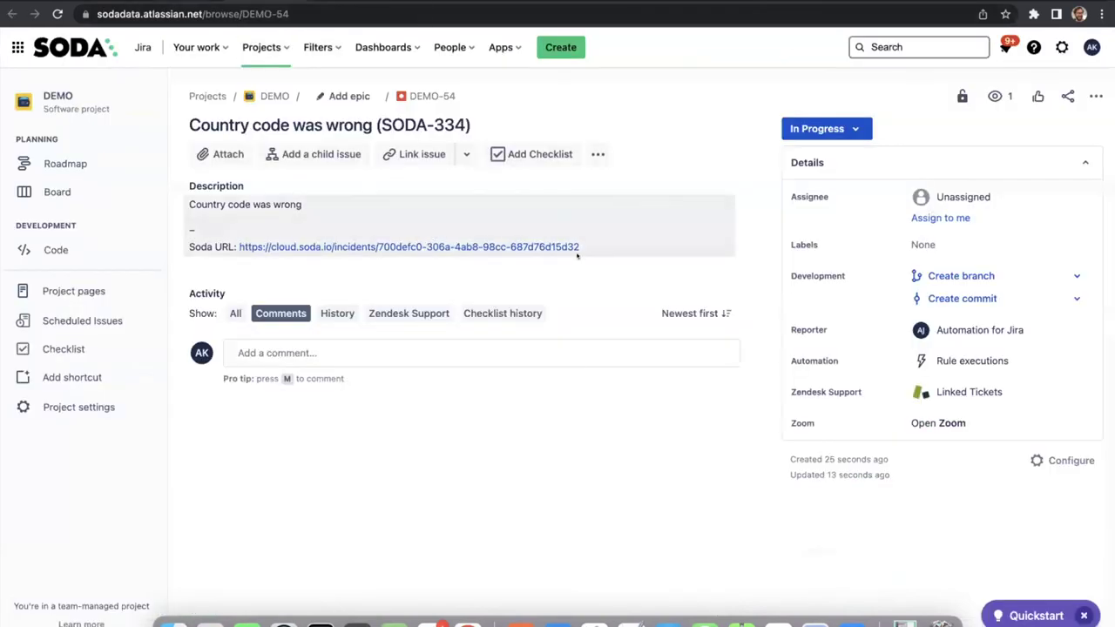
key("super+r")
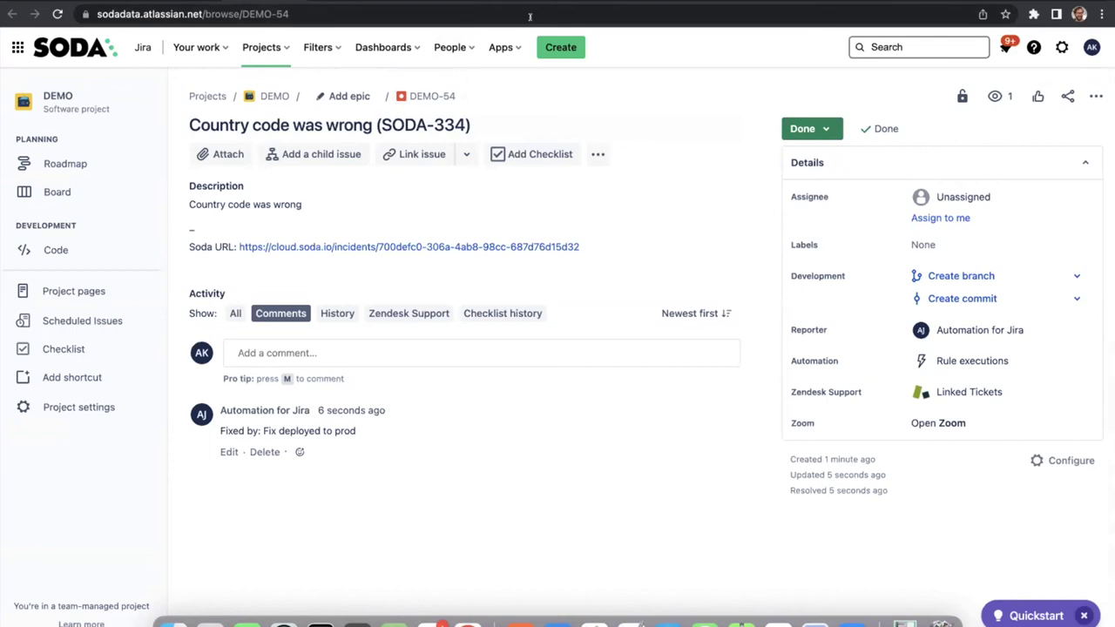
key("ctrl+Tab")
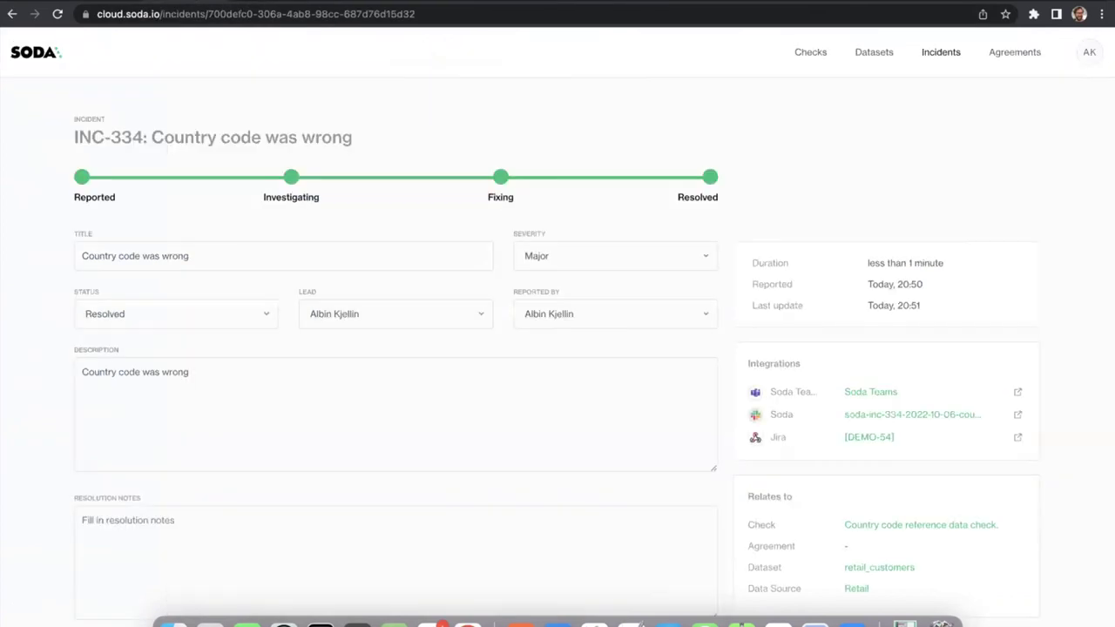